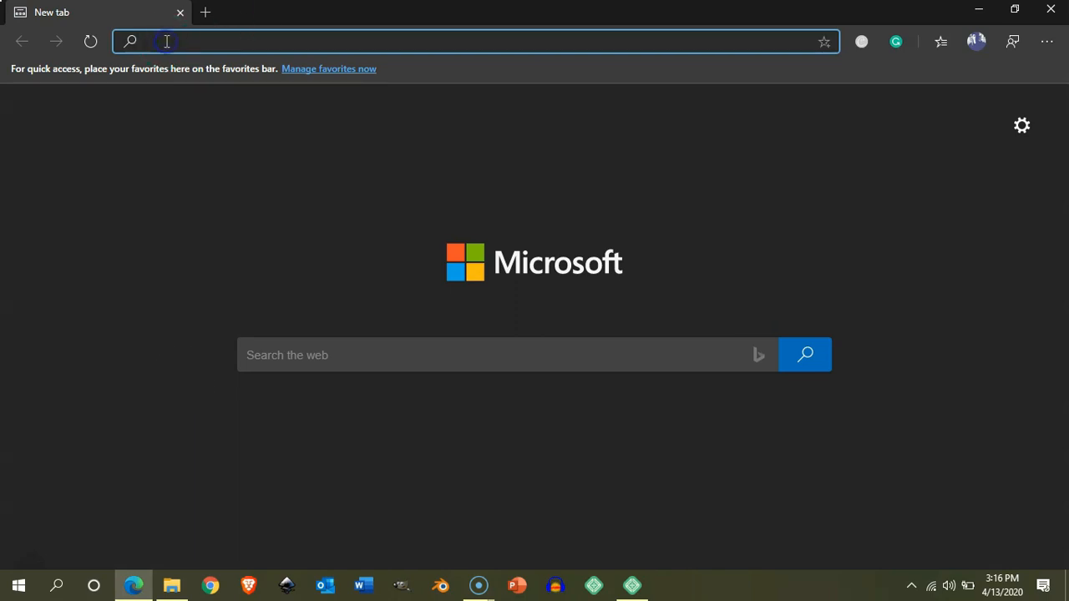
Load localwp.com in Edge and scroll down its homepage to the free download offer.
{"action": "type", "text": "localwp"}
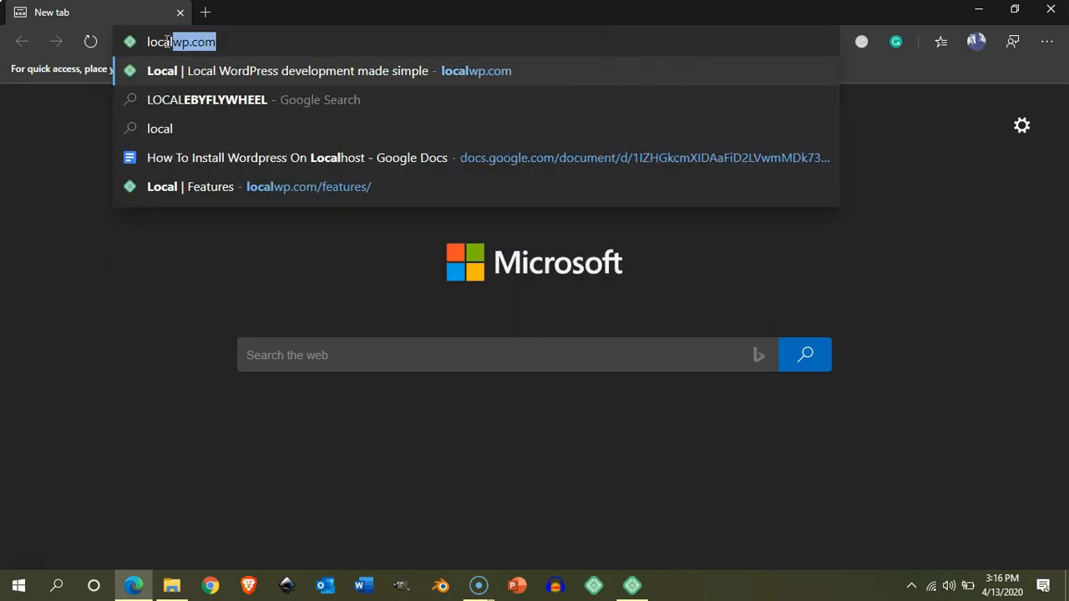
{"action": "type", "text": ".com"}
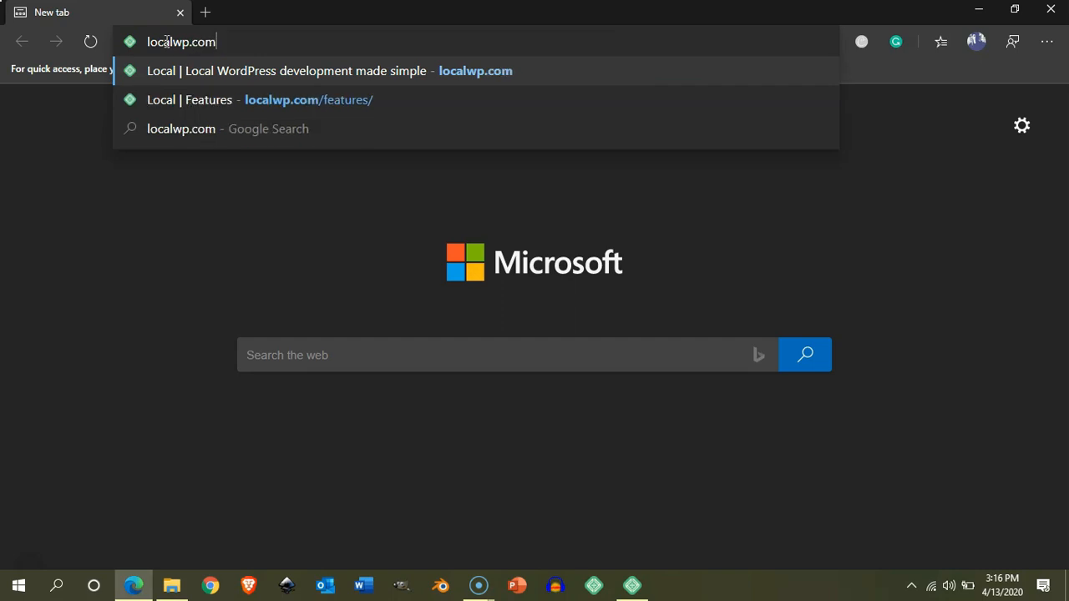
{"action": "key", "text": "Return"}
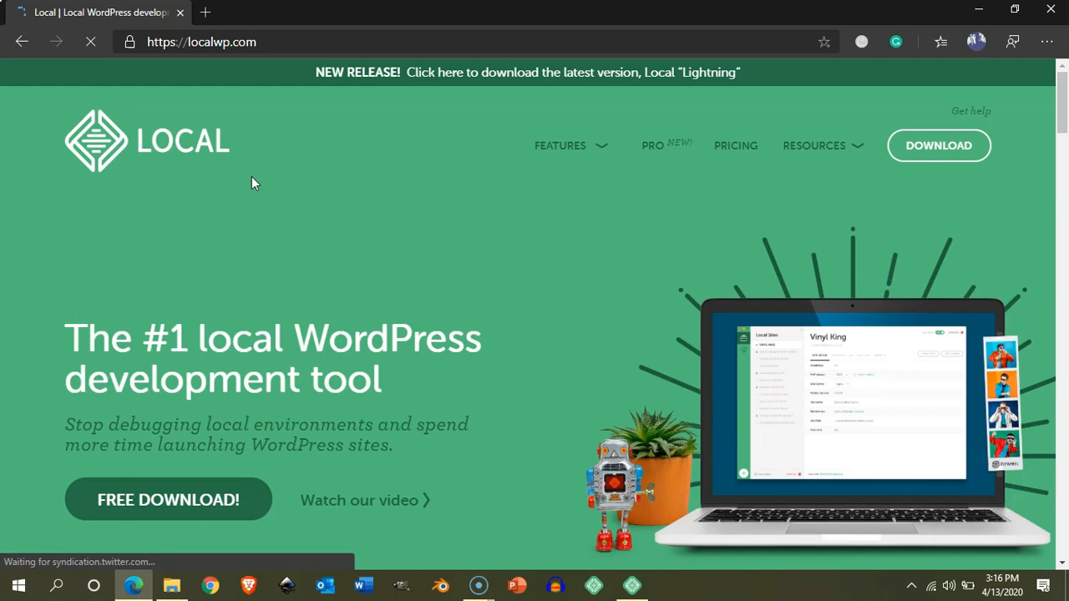
{"action": "mouse_move", "coordinate": [1061, 107]}
{"action": "left_mouse_down"}
{"action": "mouse_move", "coordinate": [1065, 431]}
{"action": "mouse_move", "coordinate": [1064, 99]}
{"action": "left_mouse_up"}
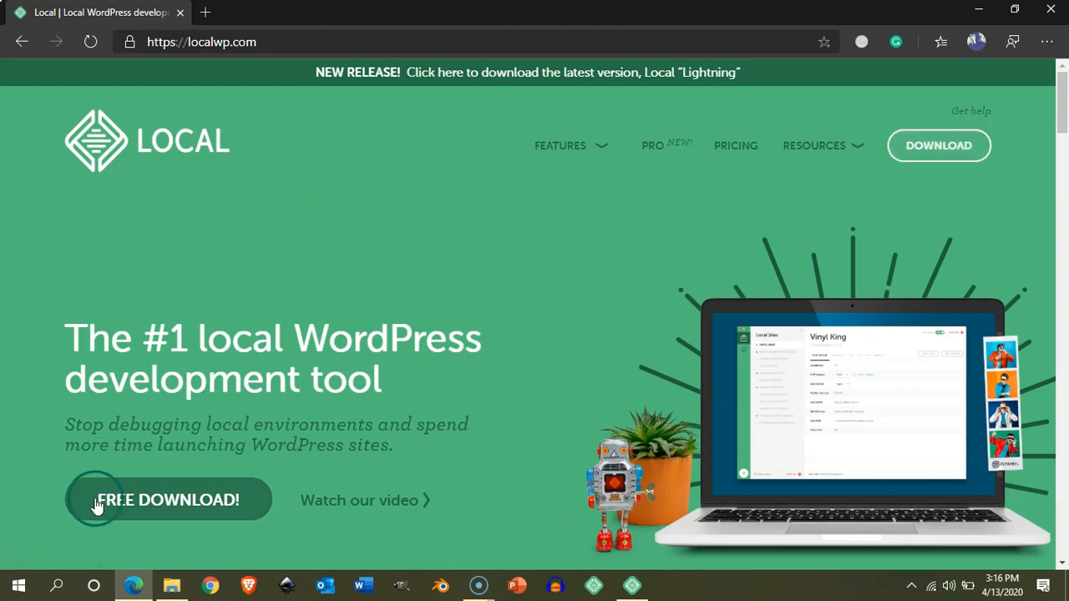
Open the Local download form and choose Windows as the platform.
{"action": "left_click", "coordinate": [161, 506]}
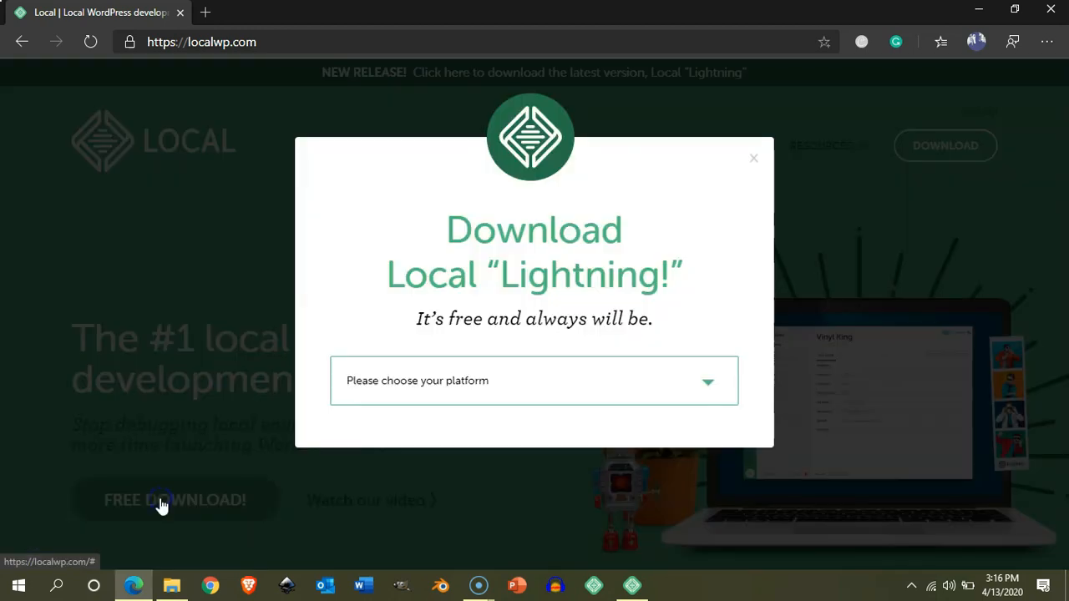
{"action": "left_click_drag", "start_coordinate": [444, 232], "coordinate": [692, 286]}
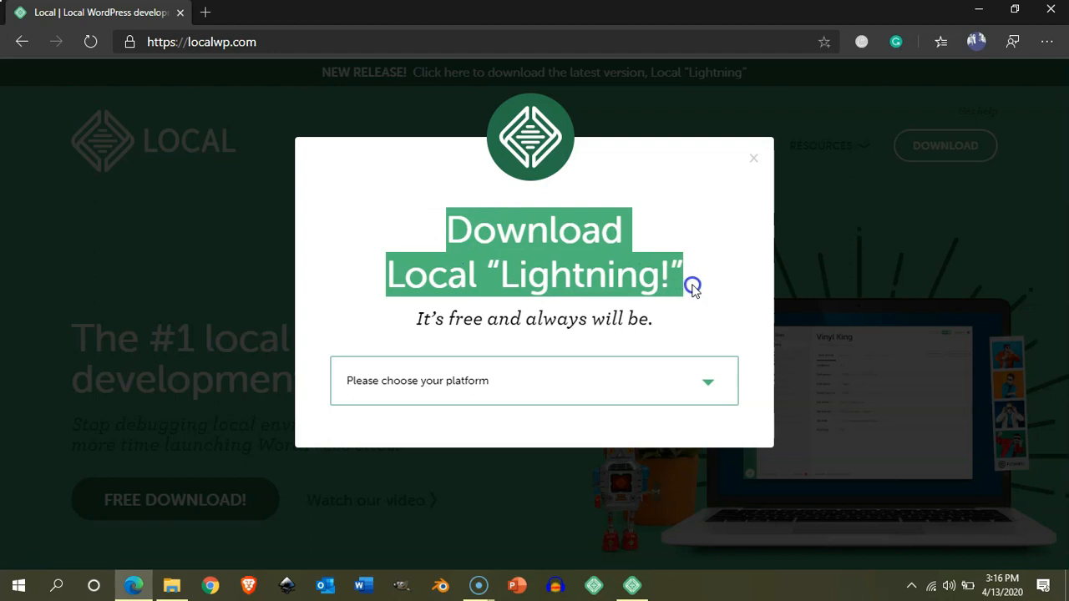
{"action": "left_click", "coordinate": [707, 226]}
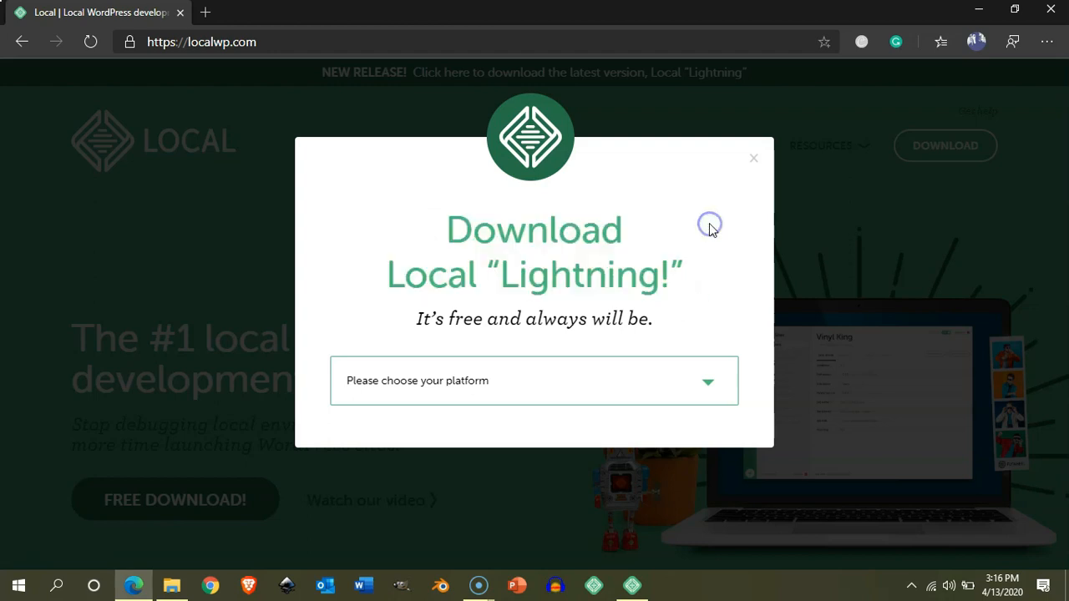
{"action": "left_click", "coordinate": [709, 389]}
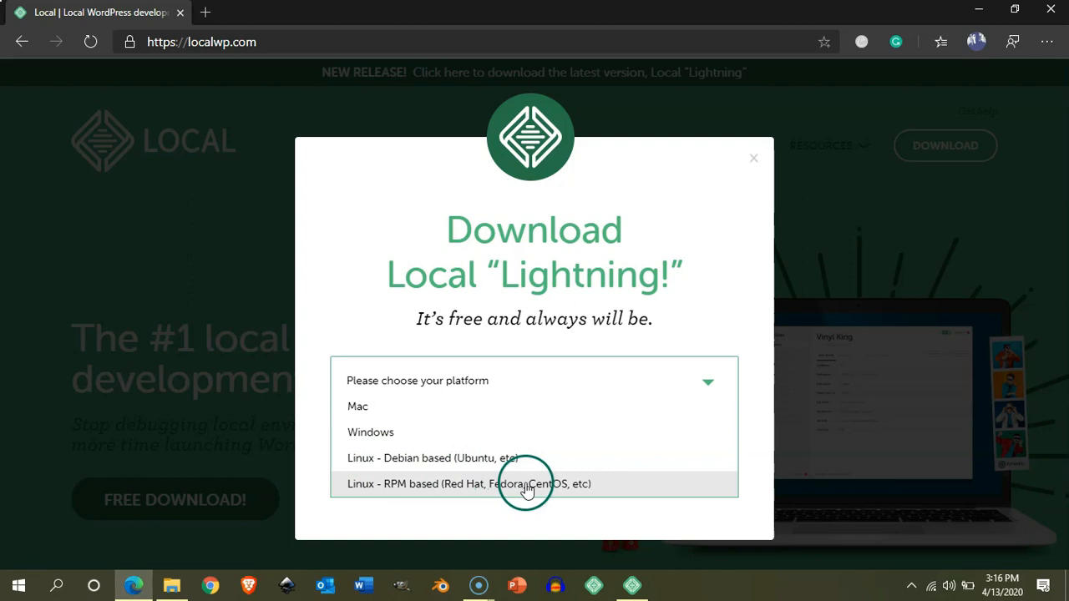
{"action": "left_click", "coordinate": [412, 433]}
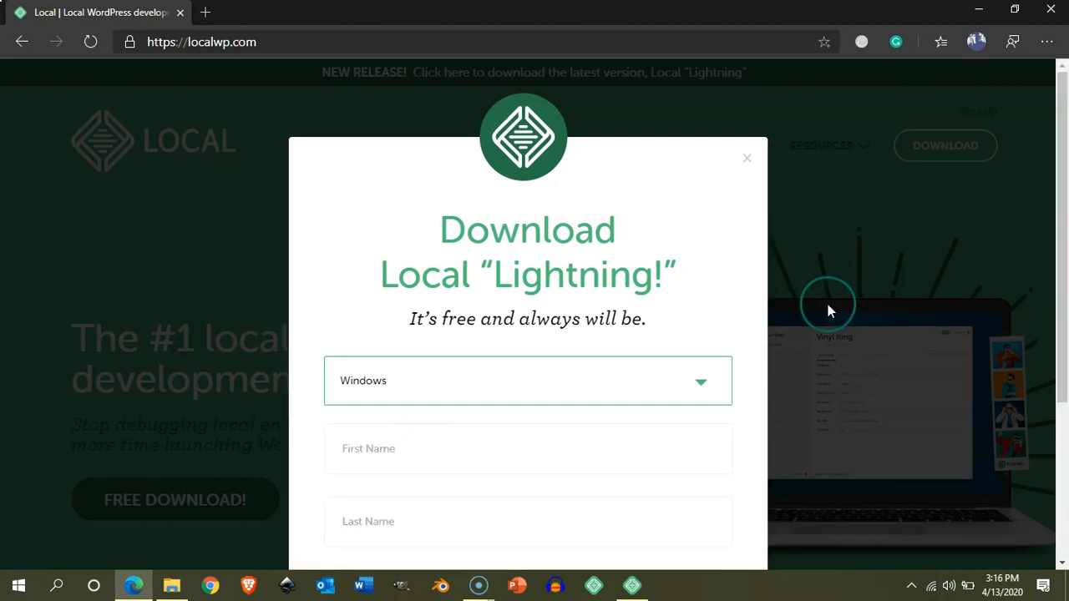
{"action": "left_click_drag", "start_coordinate": [1065, 159], "coordinate": [1014, 326]}
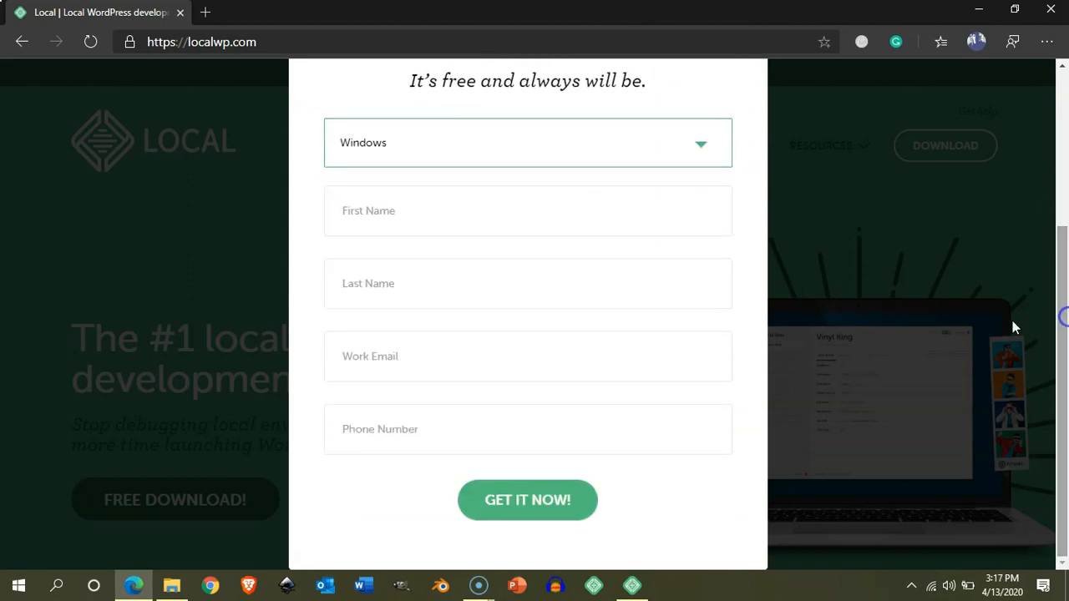
Fill in the first name and work e-mail, then submit to start the download.
{"action": "left_click", "coordinate": [407, 222]}
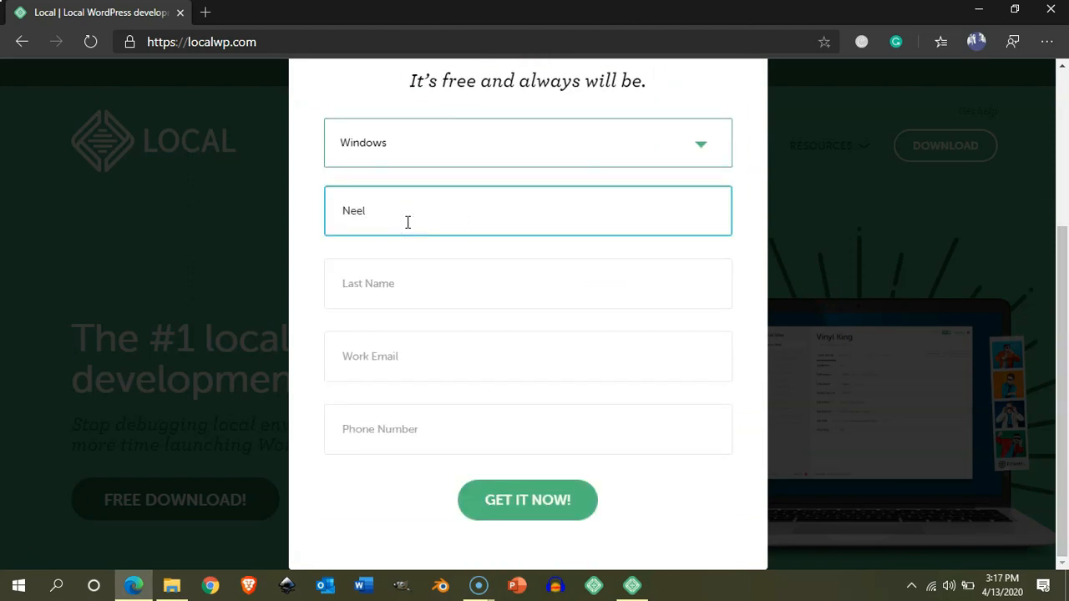
{"action": "left_click", "coordinate": [357, 357]}
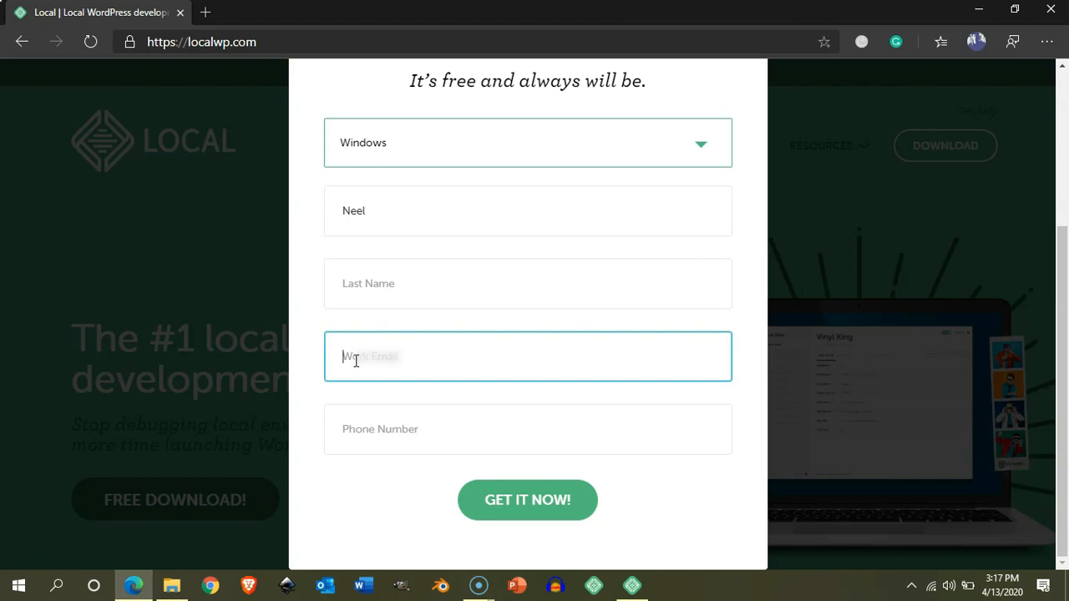
{"action": "type", "text": "ne"}
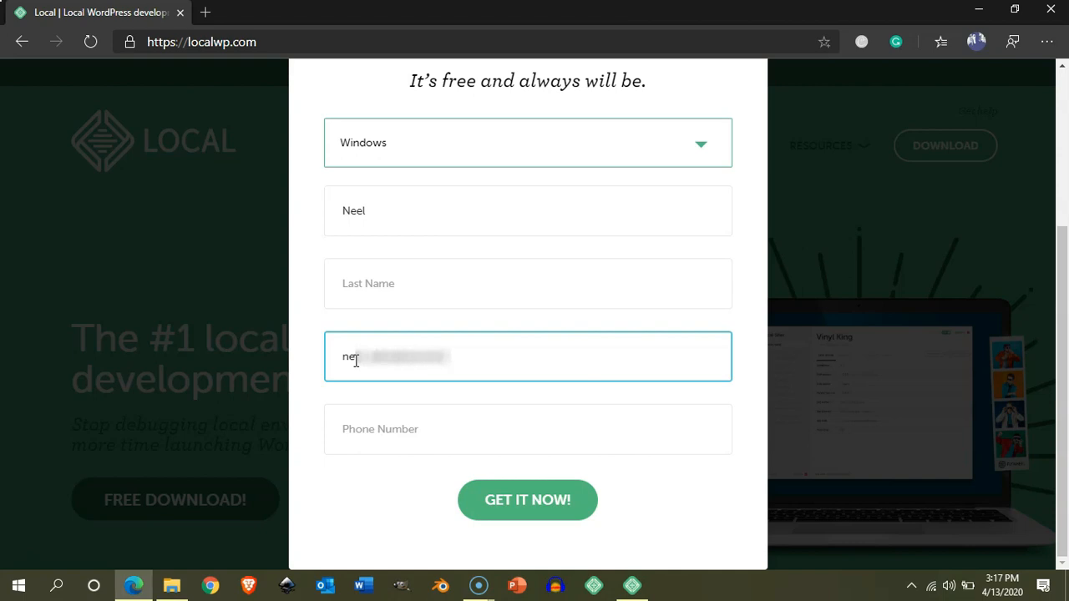
{"action": "left_click", "coordinate": [549, 506]}
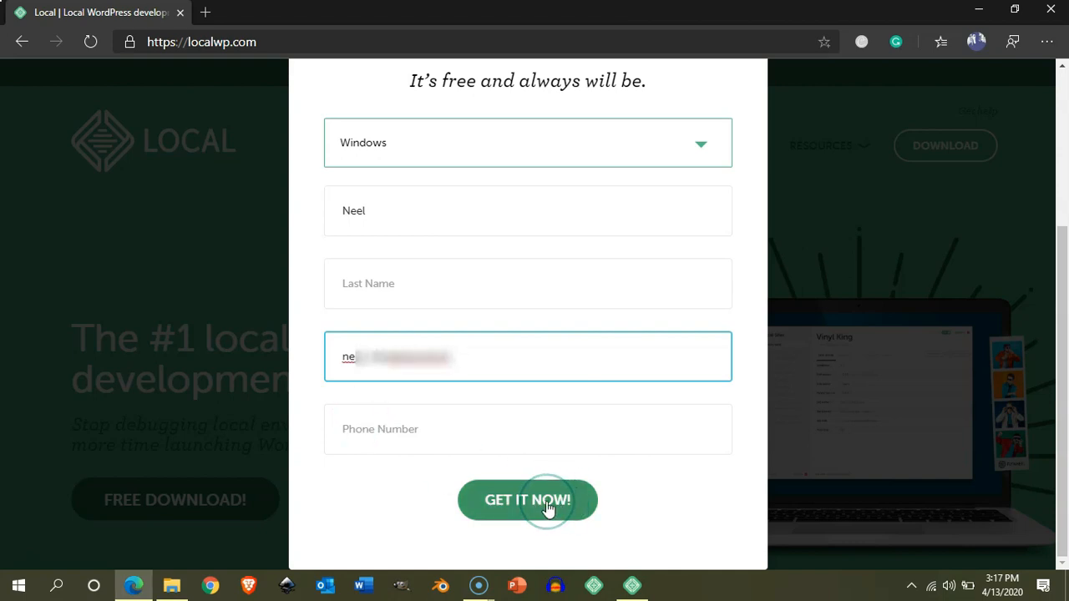
{"action": "left_click", "coordinate": [549, 505]}
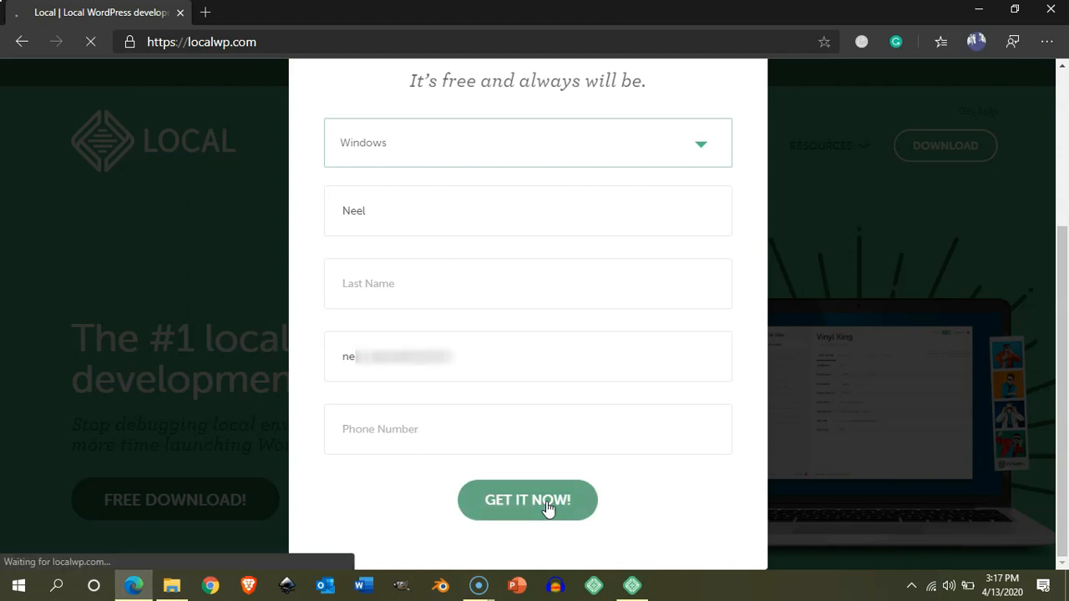
{"action": "left_click", "coordinate": [557, 364]}
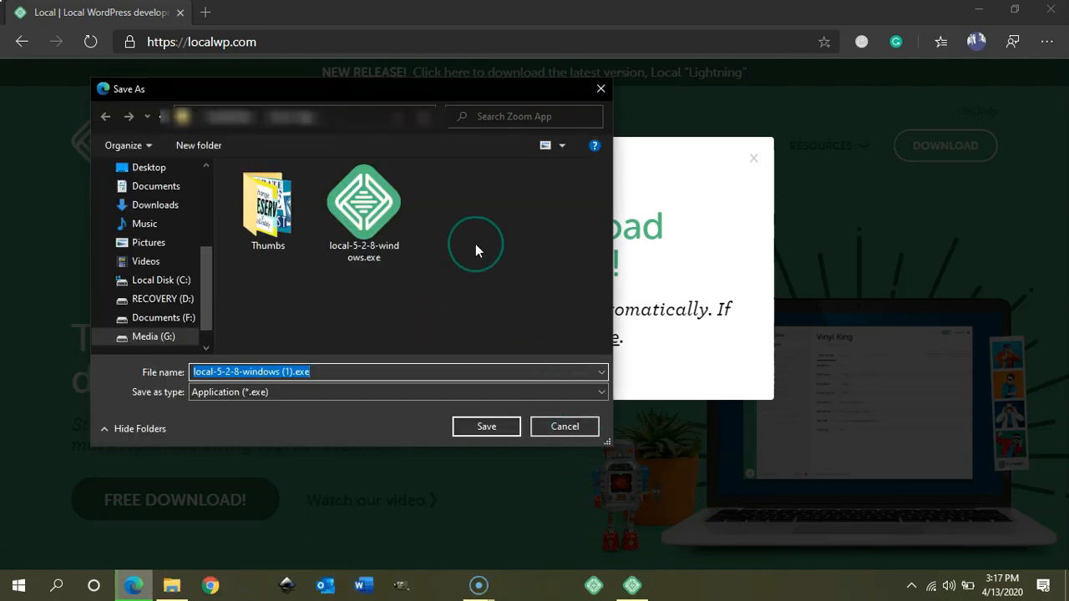
Run the local-5-2-8-windows.exe installer from the Zoom App folder.
{"action": "left_click", "coordinate": [497, 430]}
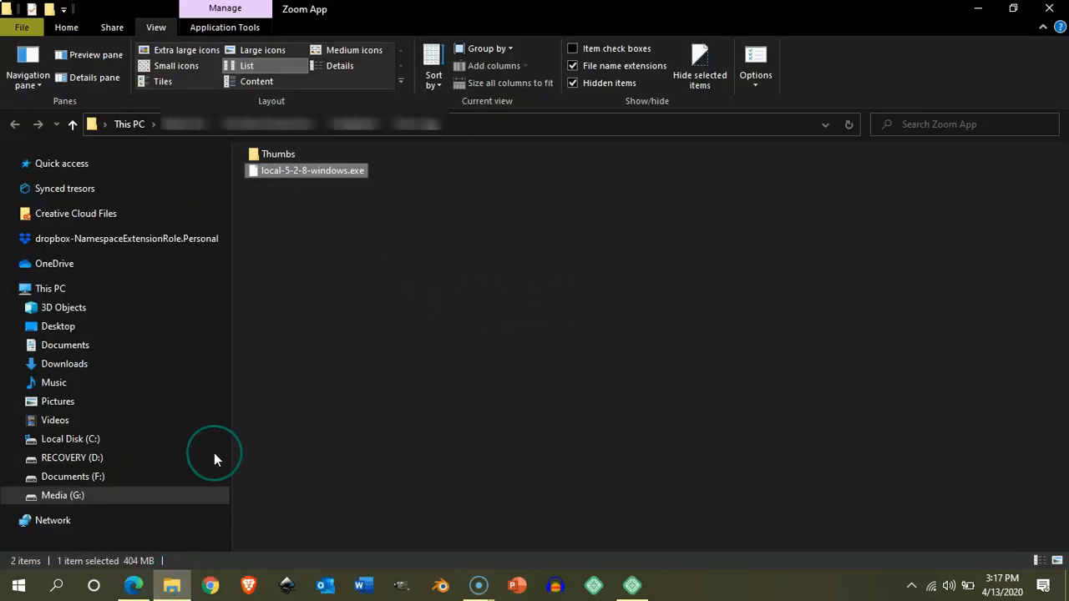
{"action": "left_click", "coordinate": [442, 293]}
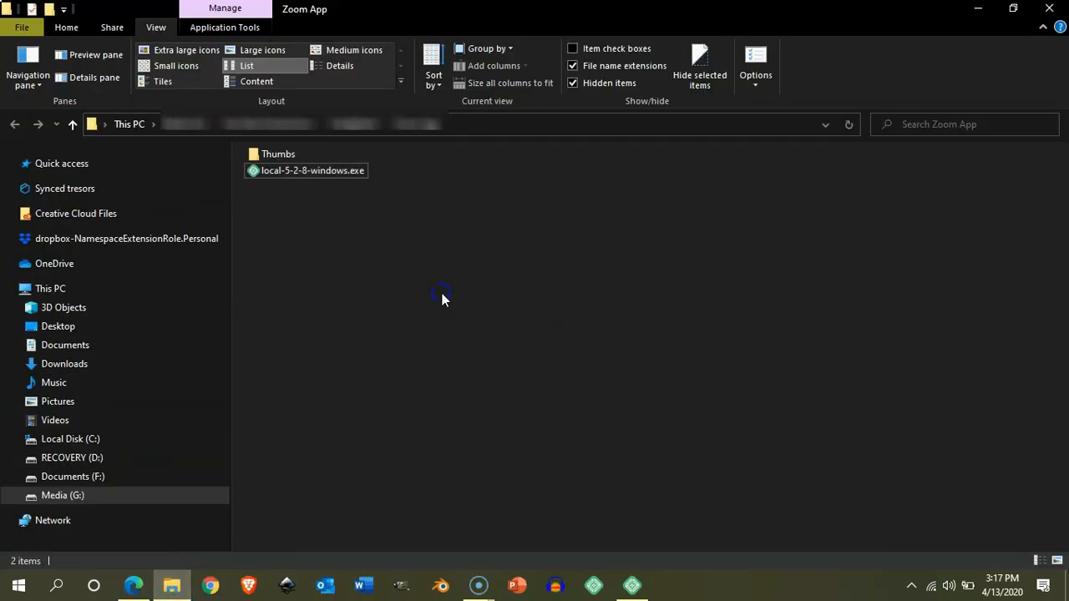
{"action": "left_click", "coordinate": [326, 173]}
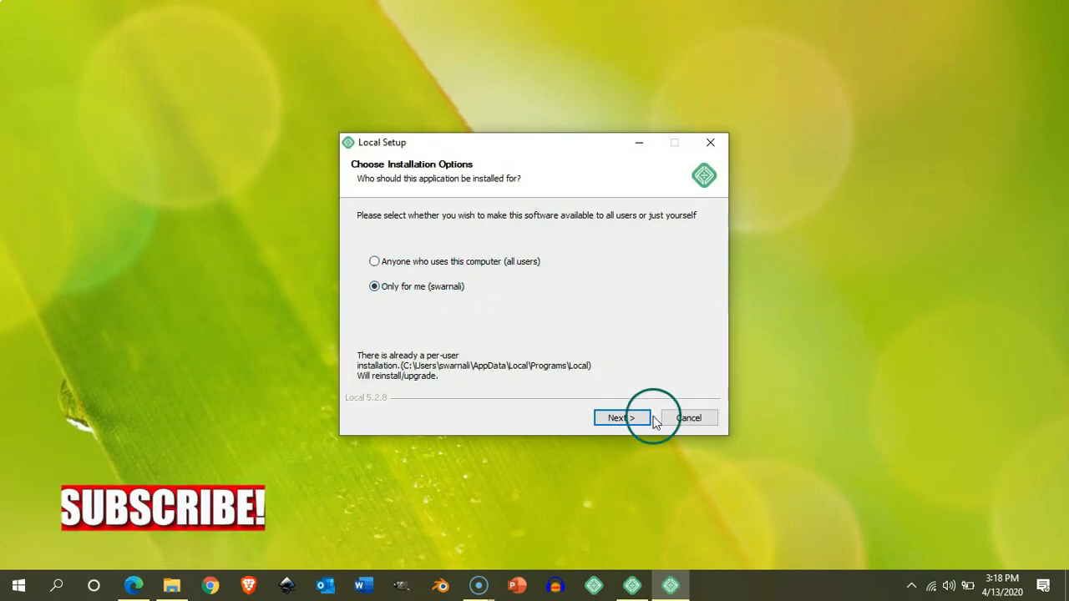
Install Local with the 'Only for me' option.
{"action": "left_click", "coordinate": [628, 419]}
{"action": "left_click", "coordinate": [626, 419]}
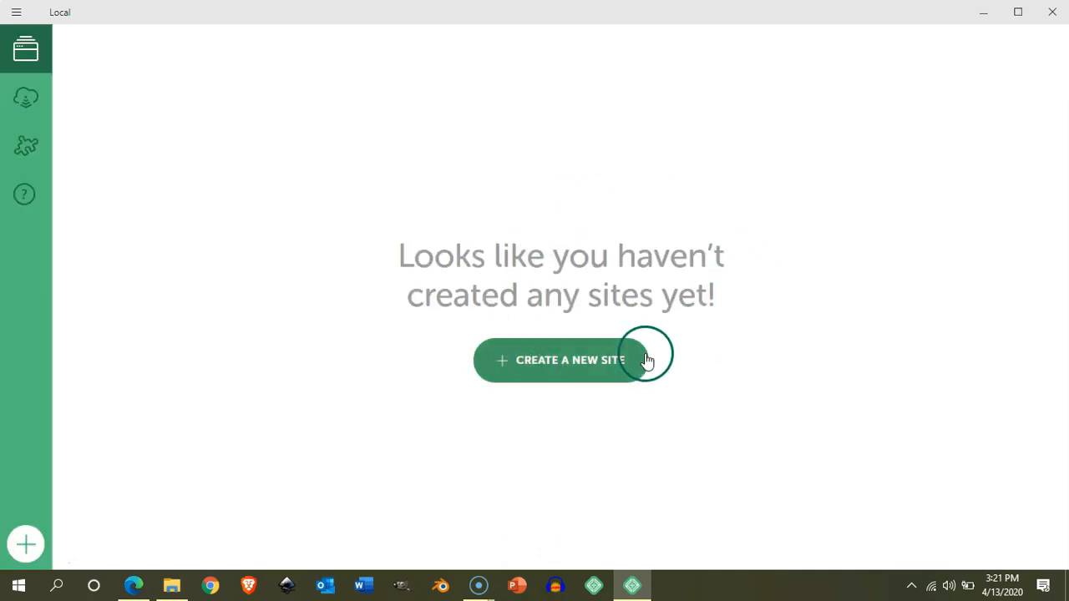
Create a new site named mydemosite, fixing a typo, and continue to the environment step.
{"action": "left_click", "coordinate": [583, 368]}
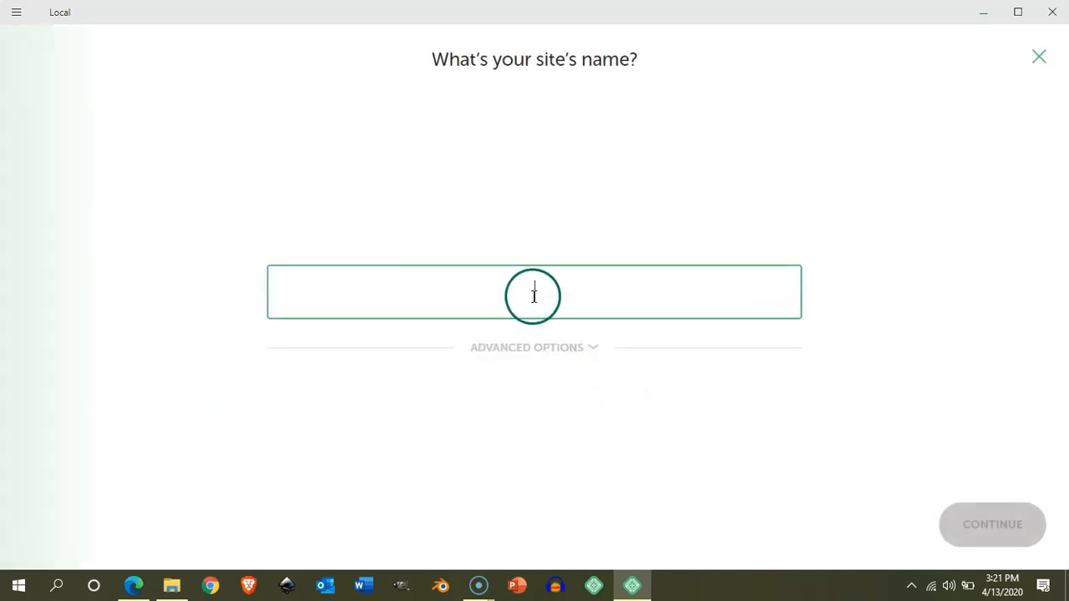
{"action": "left_click", "coordinate": [588, 350]}
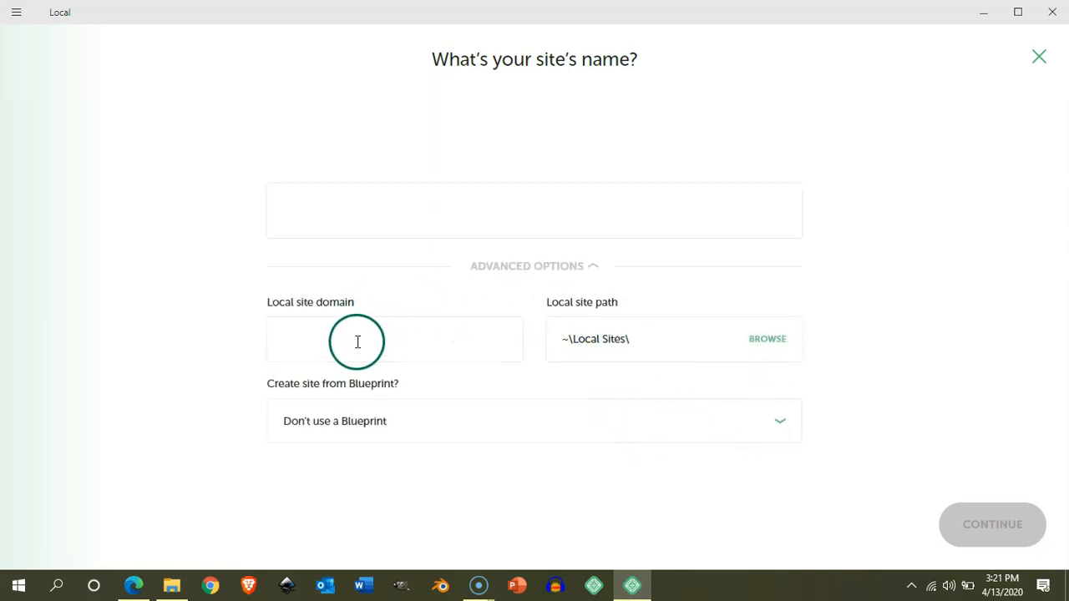
{"action": "left_click", "coordinate": [347, 209]}
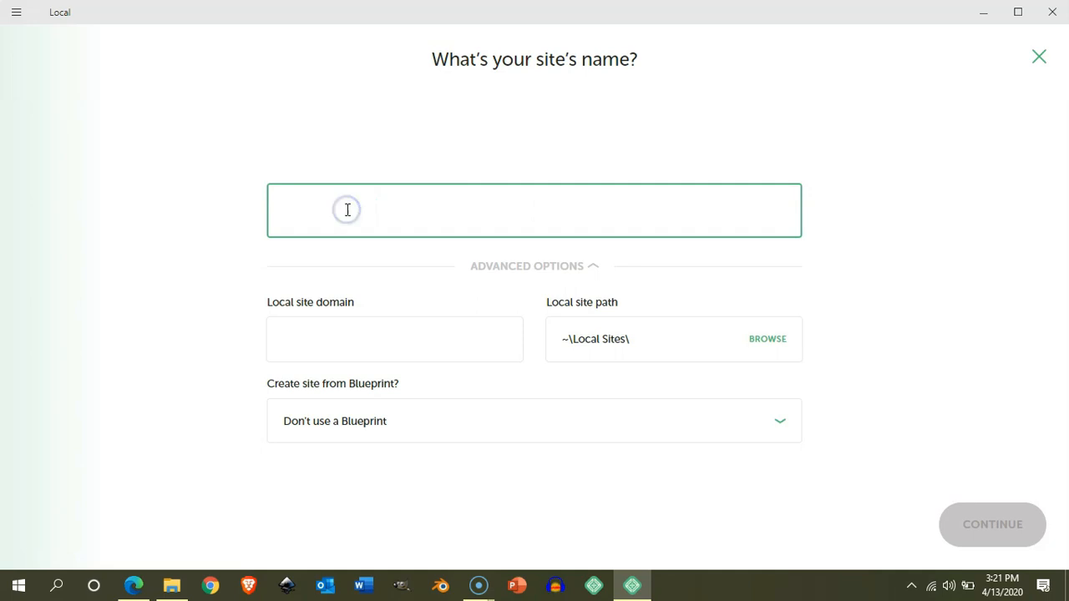
{"action": "left_click", "coordinate": [587, 265]}
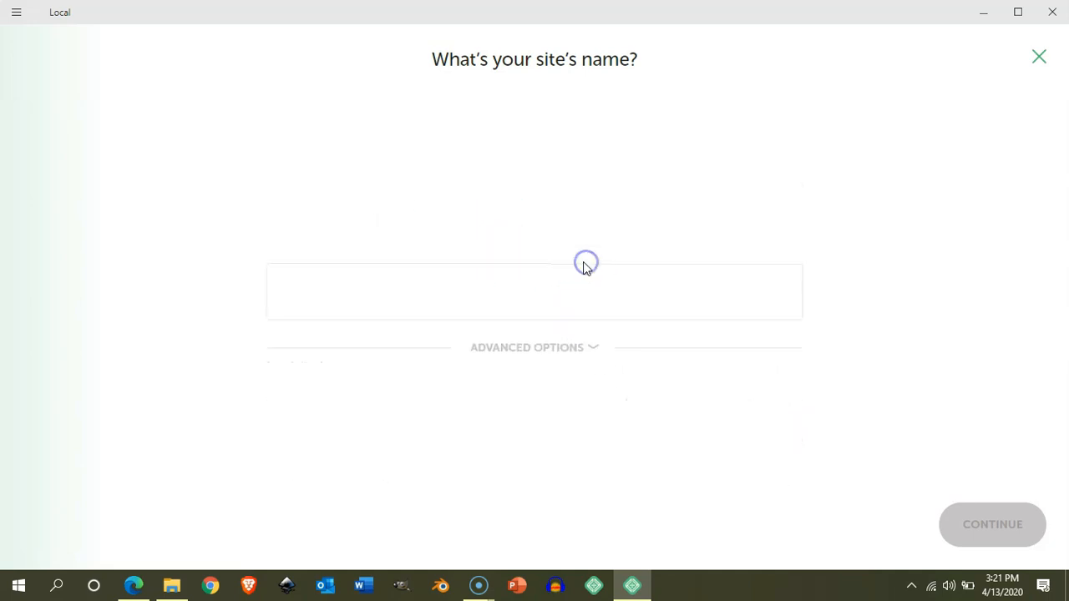
{"action": "left_click", "coordinate": [524, 292]}
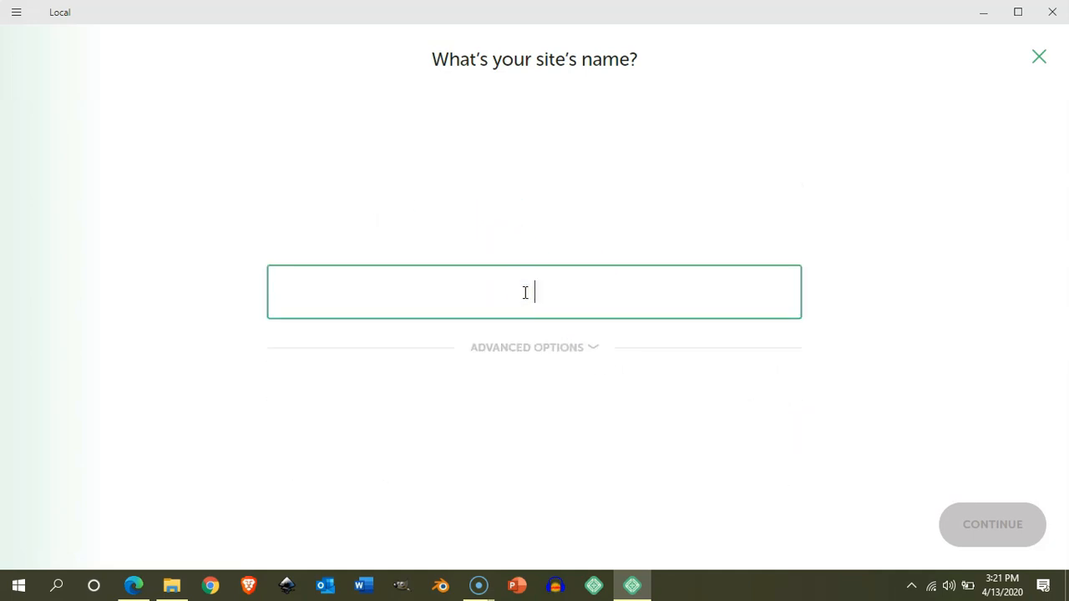
{"action": "type", "text": "mysitedemo"}
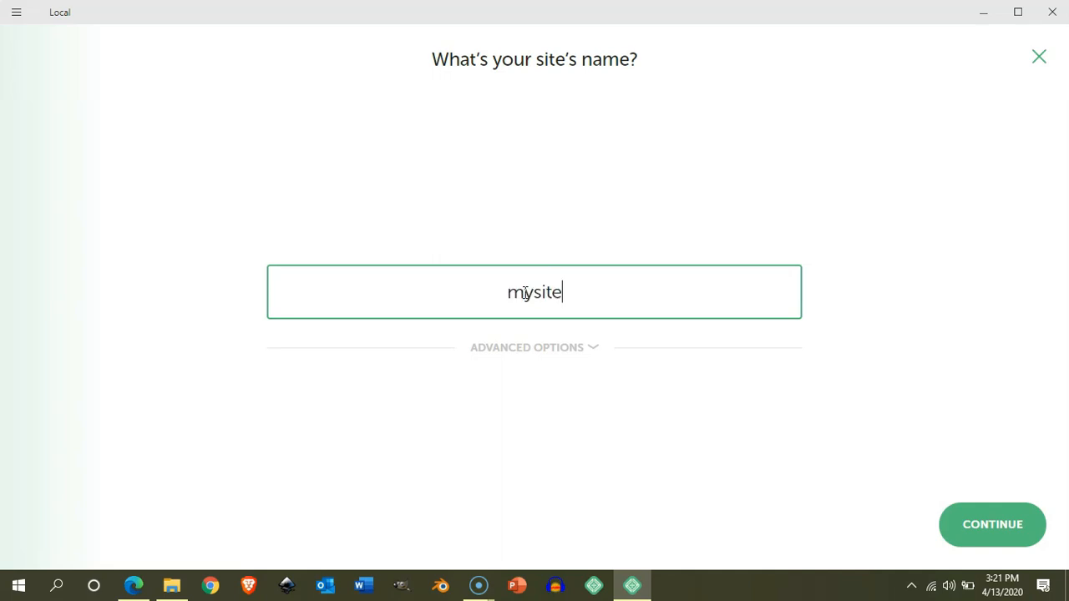
{"action": "key", "text": "BackSpace"}
{"action": "key", "text": "BackSpace"}
{"action": "key", "text": "BackSpace"}
{"action": "key", "text": "BackSpace"}
{"action": "key", "text": "BackSpace"}
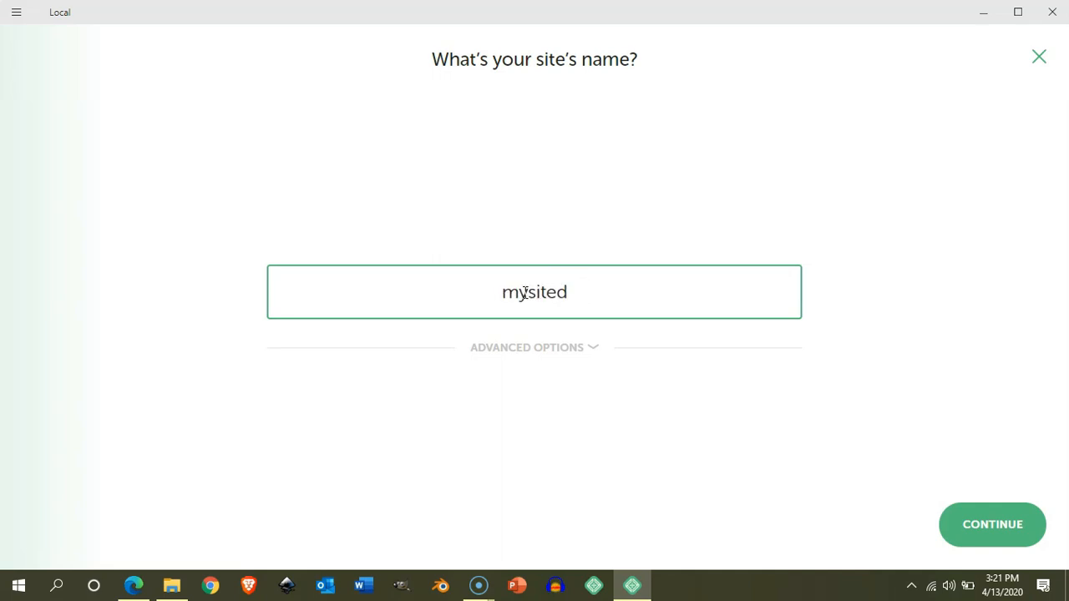
{"action": "type", "text": "demosite"}
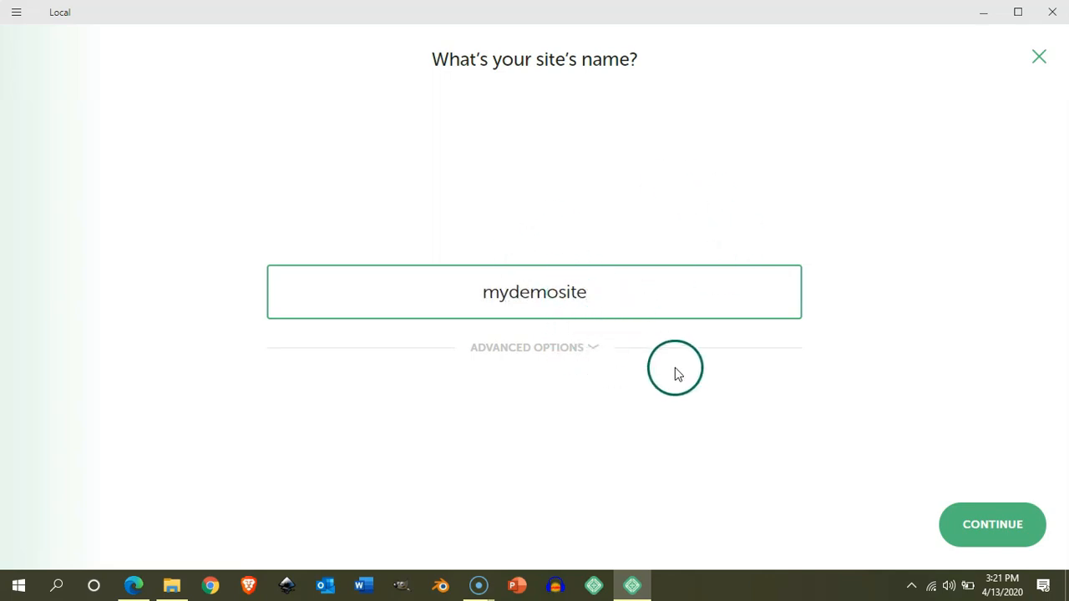
{"action": "left_click", "coordinate": [1006, 541]}
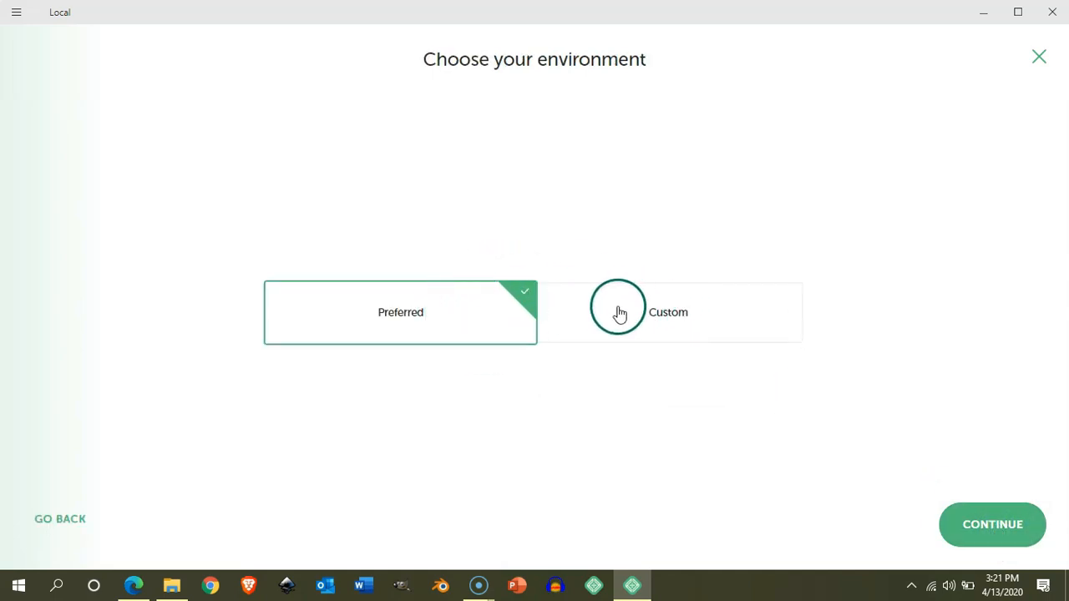
Choose a Custom environment with PHP 7.4.1 and MySQL 8.0.16, then continue.
{"action": "left_click", "coordinate": [644, 312]}
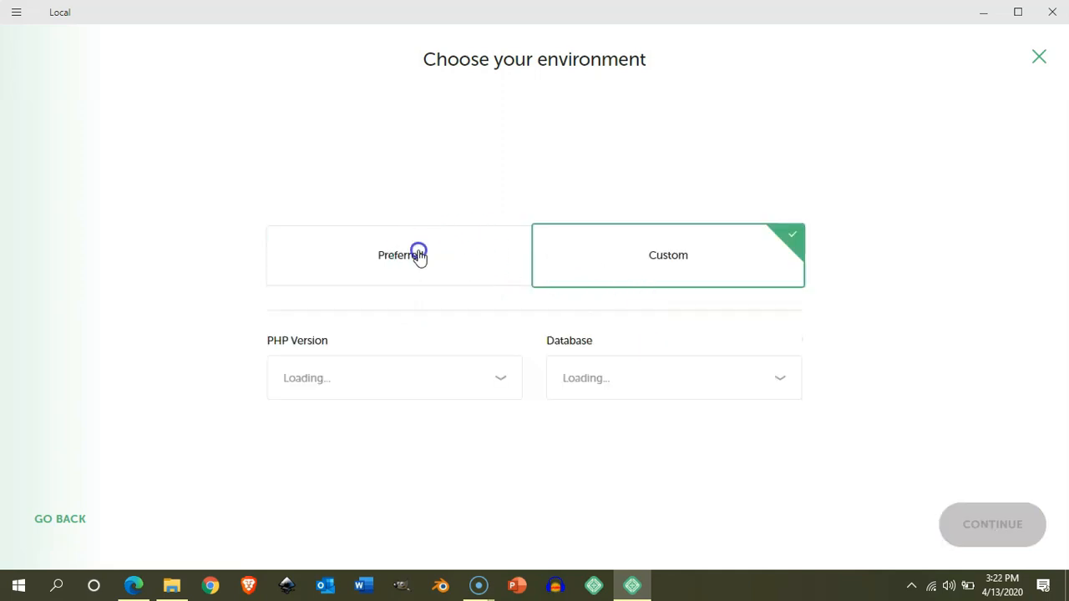
{"action": "left_click", "coordinate": [418, 253]}
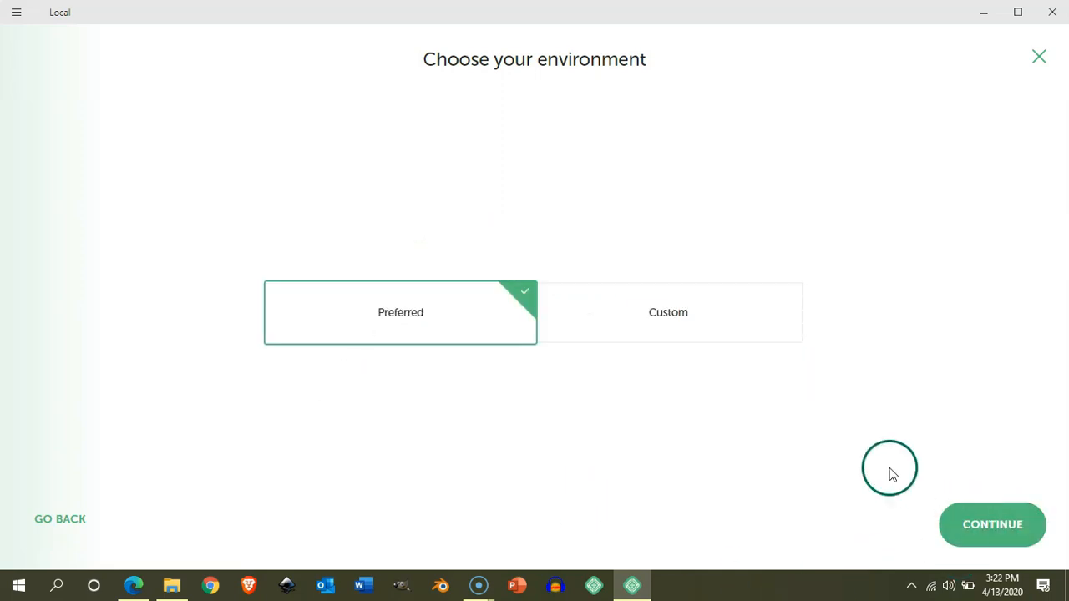
{"action": "left_click", "coordinate": [681, 310]}
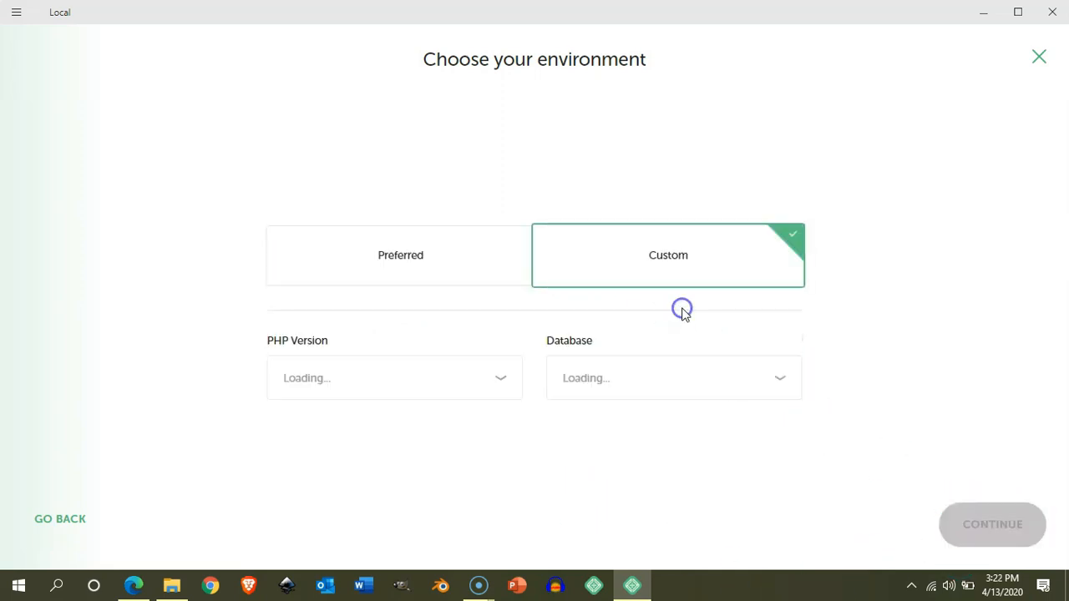
{"action": "left_click", "coordinate": [503, 380]}
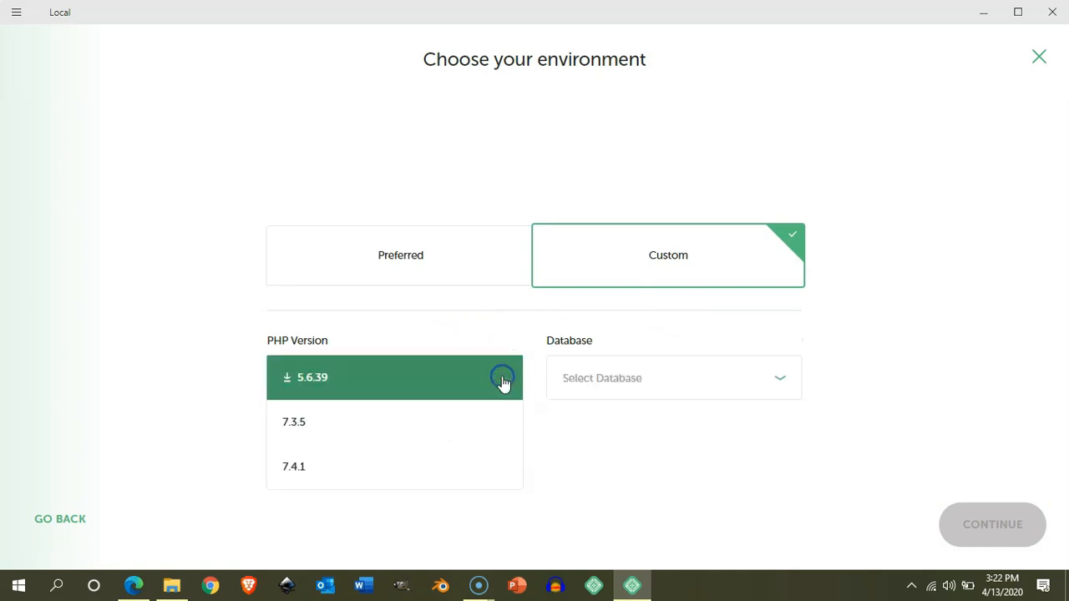
{"action": "left_click", "coordinate": [307, 470]}
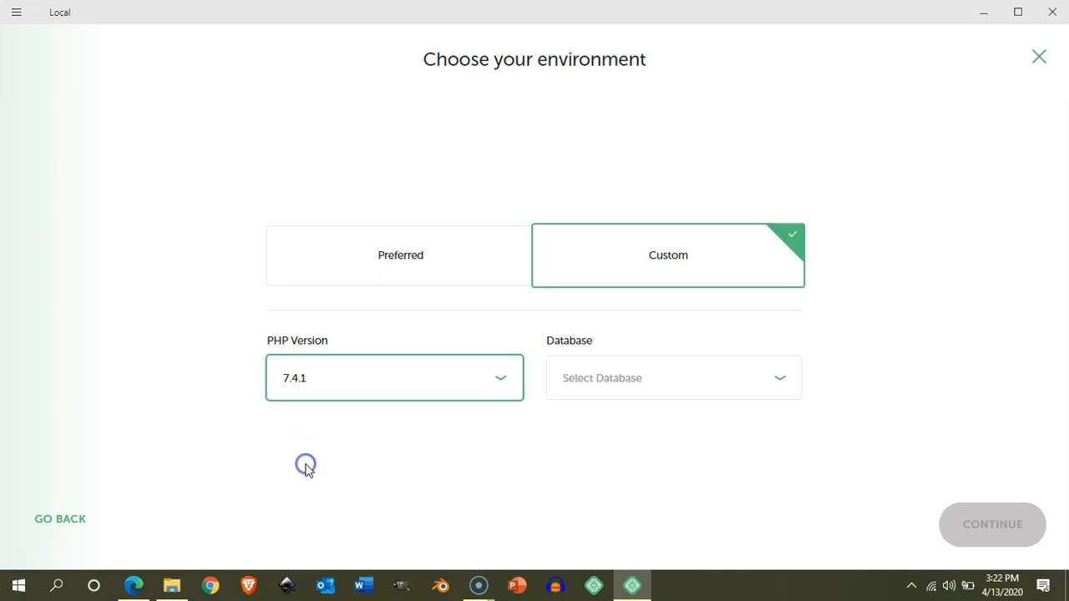
{"action": "left_click", "coordinate": [660, 380]}
{"action": "left_click", "coordinate": [598, 428]}
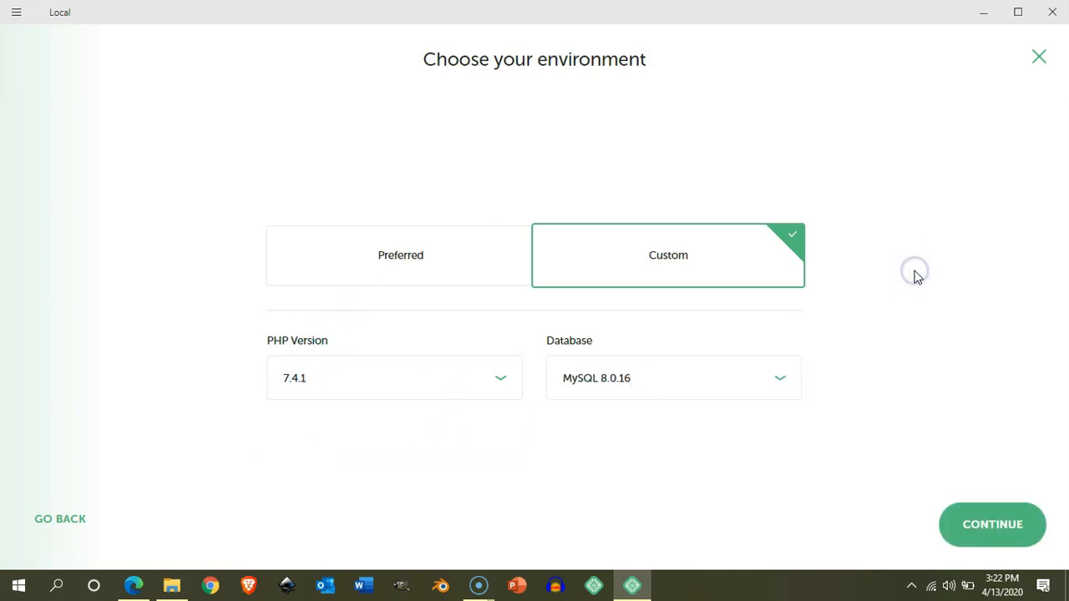
{"action": "left_click", "coordinate": [998, 525]}
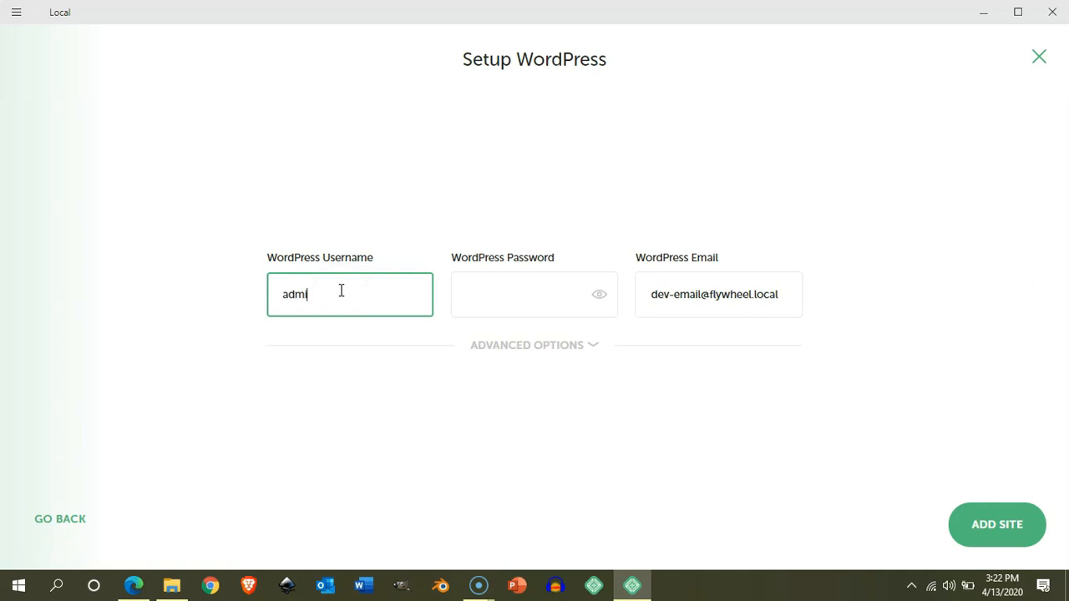
Enter the WordPress admin username and password, replace the default e-mail, and add the site.
{"action": "left_click", "coordinate": [311, 292]}
{"action": "left_click", "coordinate": [313, 294]}
{"action": "left_click", "coordinate": [511, 295]}
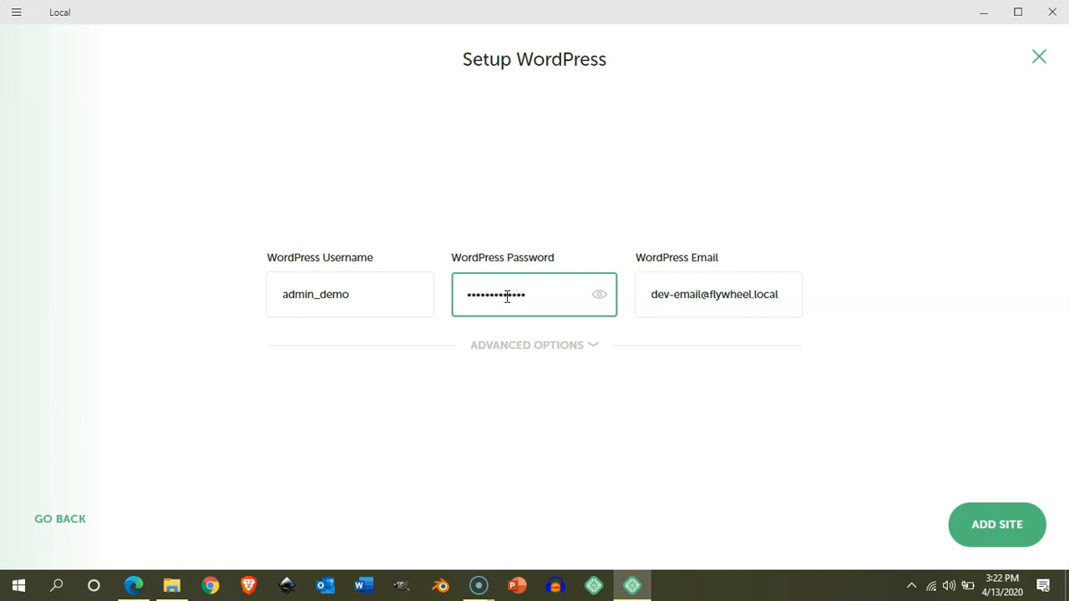
{"action": "left_click_drag", "start_coordinate": [651, 296], "coordinate": [796, 301]}
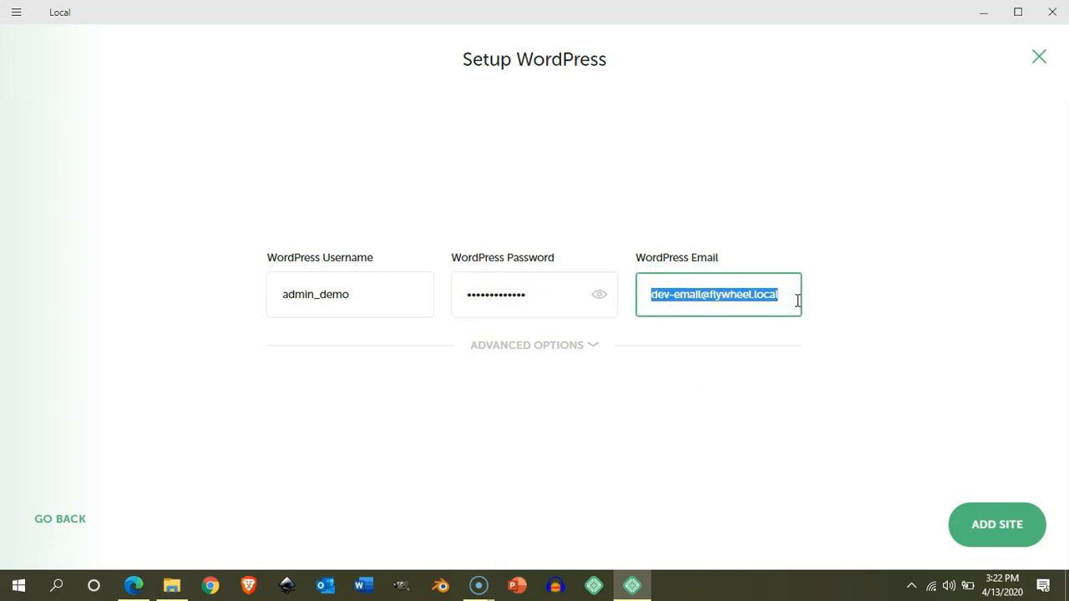
{"action": "key", "text": "BackSpace"}
{"action": "left_click", "coordinate": [688, 293]}
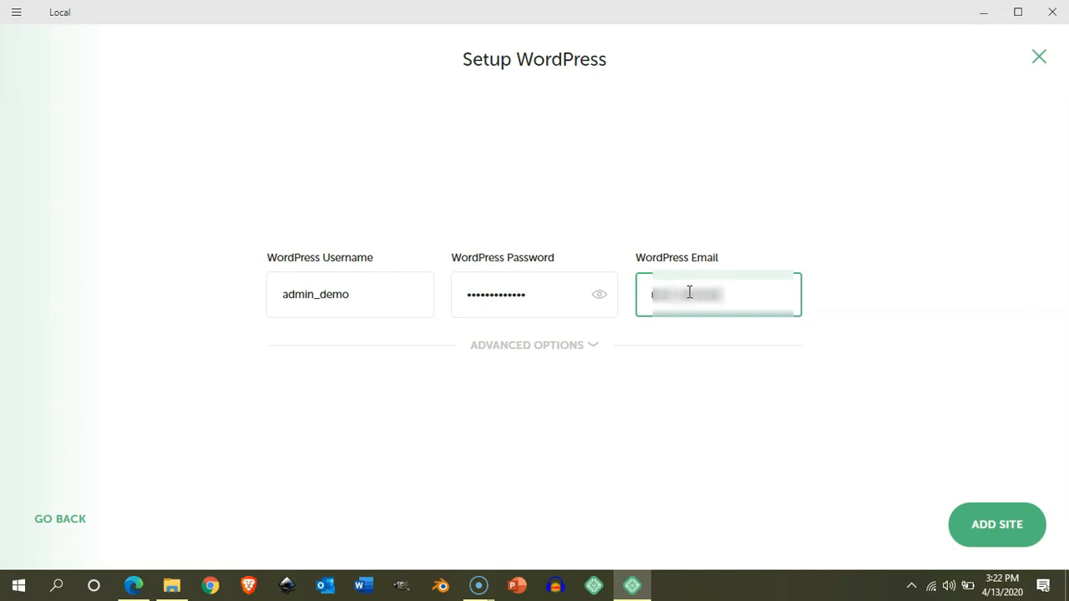
{"action": "left_click", "coordinate": [656, 367]}
{"action": "left_click", "coordinate": [1009, 530]}
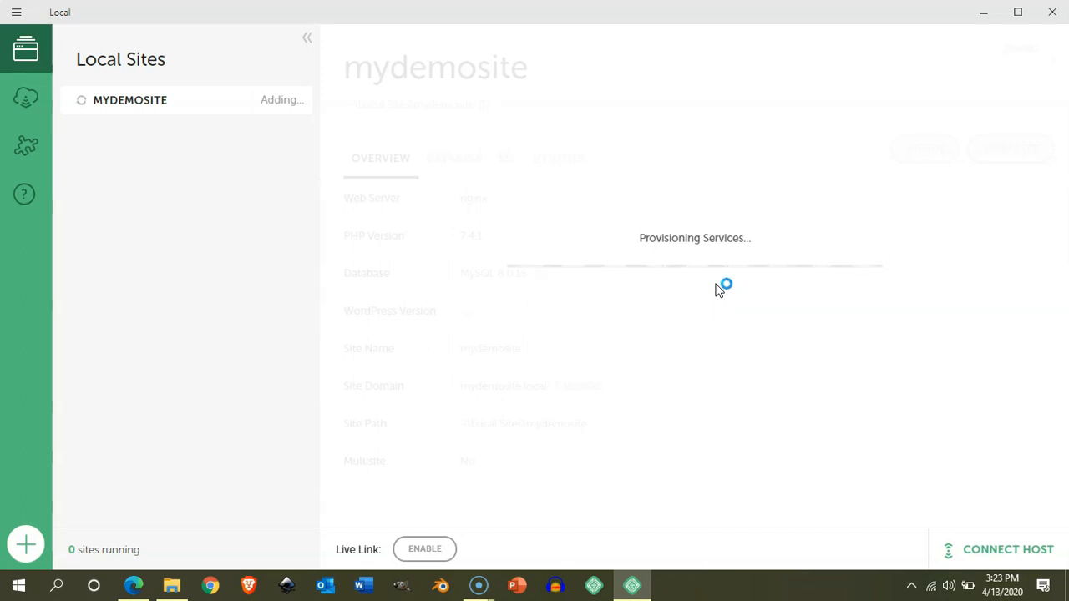
Wait until mydemosite runs with nginx, PHP 7.4.1, MySQL 8.0.16 and WordPress 5.4.
{"action": "left_click", "coordinate": [32, 573]}
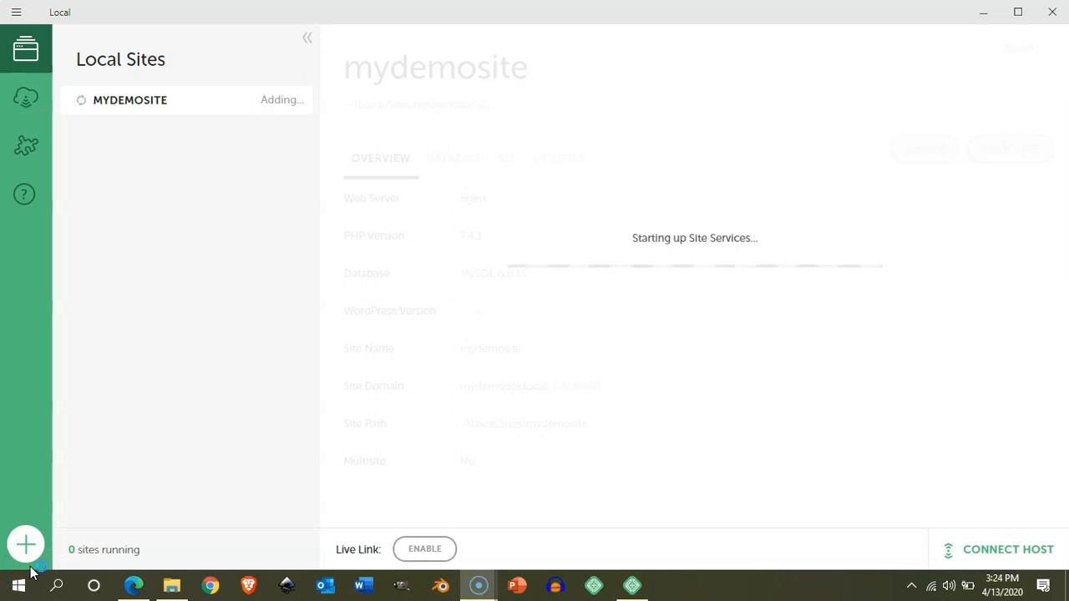
{"action": "left_click", "coordinate": [410, 403]}
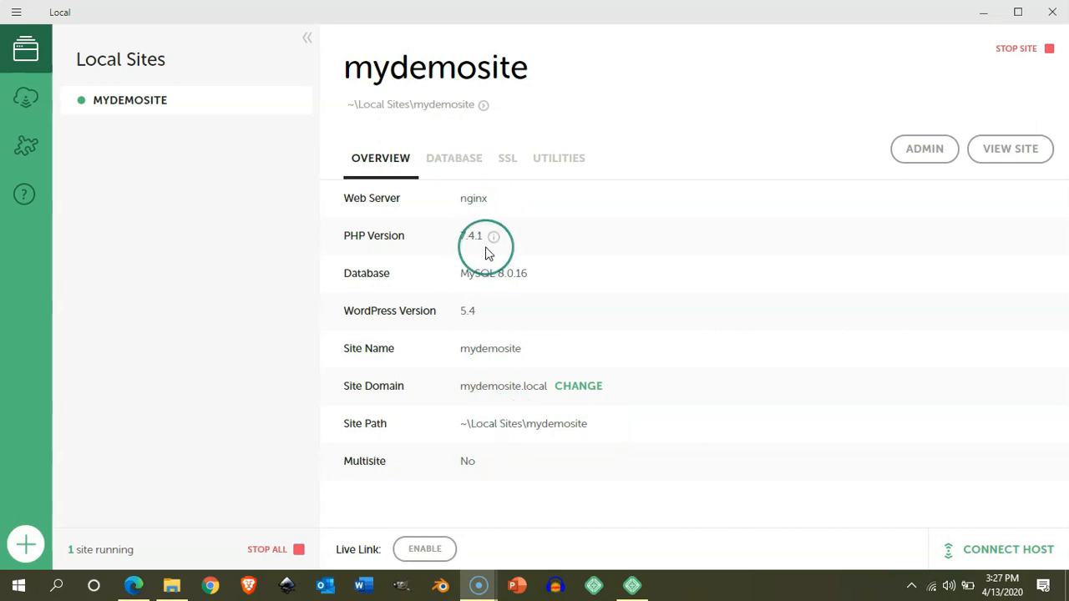
View mydemosite's Database, SSL and Utilities tabs in Local.
{"action": "left_click", "coordinate": [455, 160]}
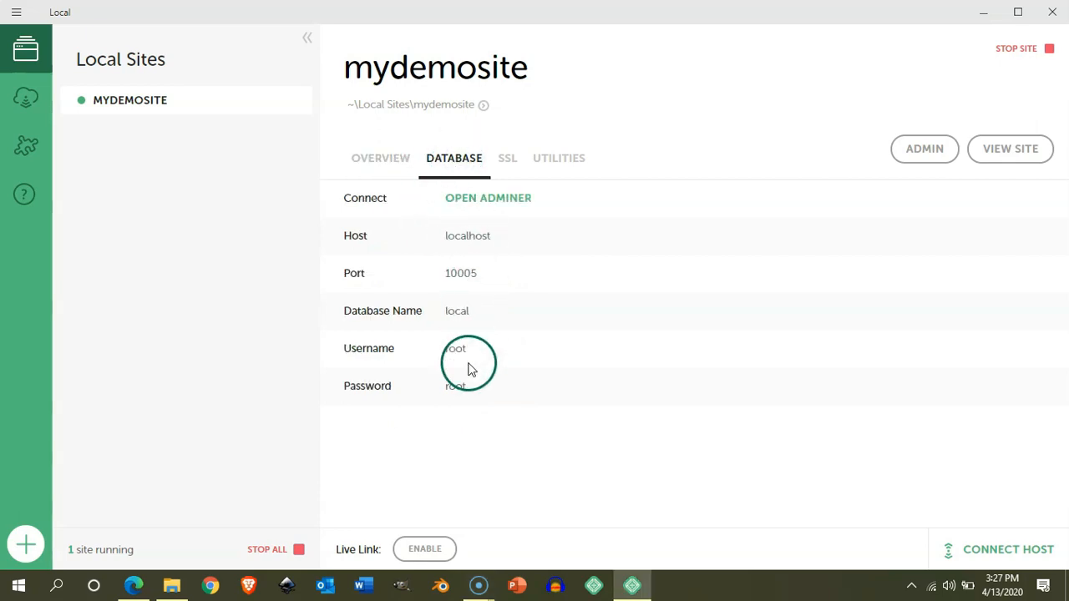
{"action": "left_click", "coordinate": [508, 161]}
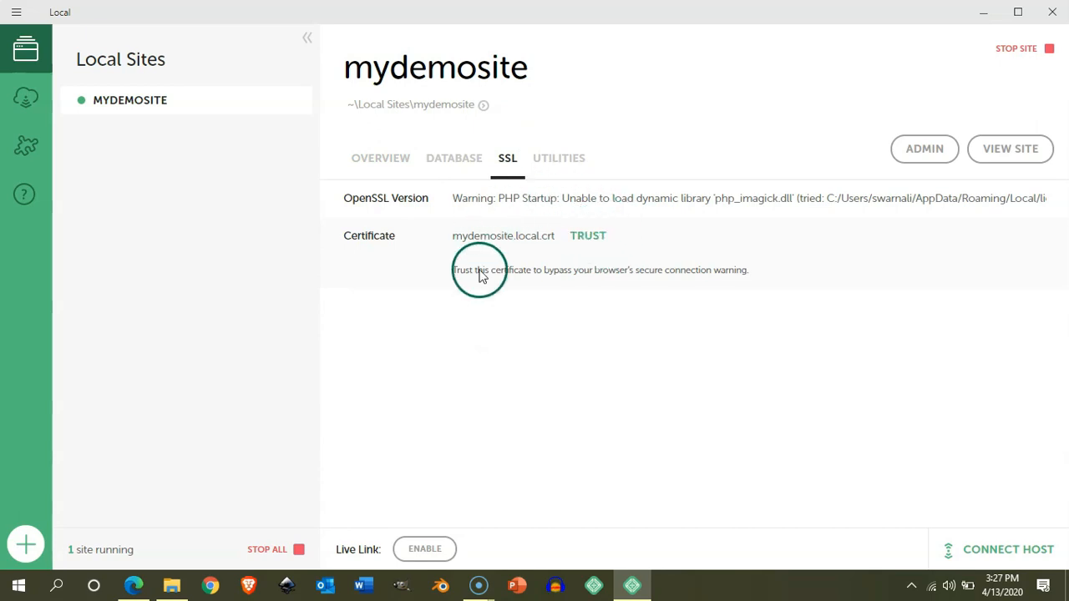
{"action": "left_click", "coordinate": [553, 160]}
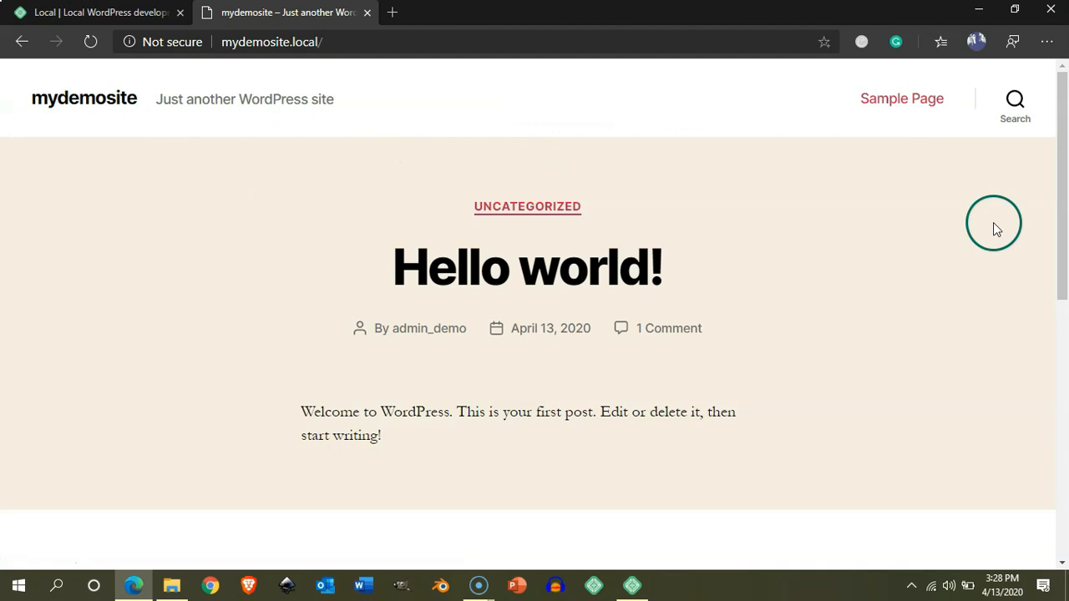
Reload the mydemosite.local home page and append admin to its address.
{"action": "left_click", "coordinate": [325, 44]}
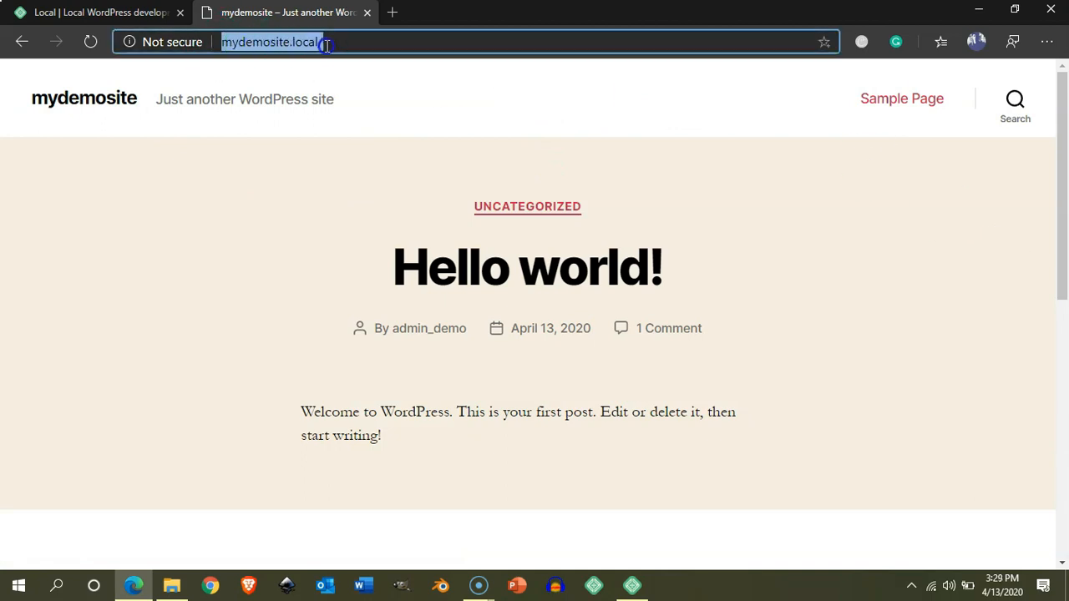
{"action": "left_click", "coordinate": [90, 42]}
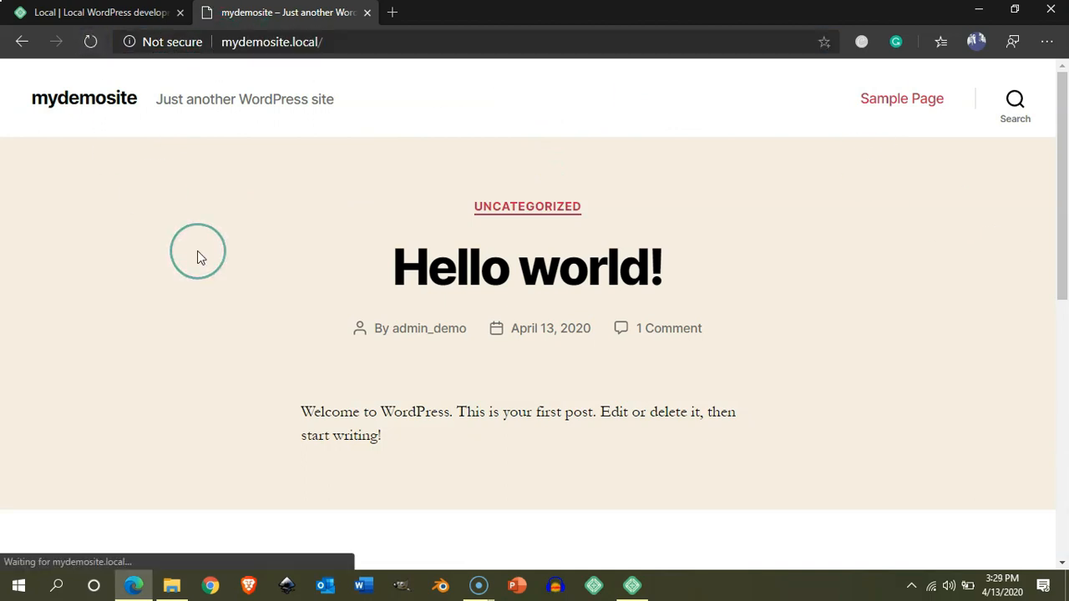
{"action": "left_click", "coordinate": [86, 36]}
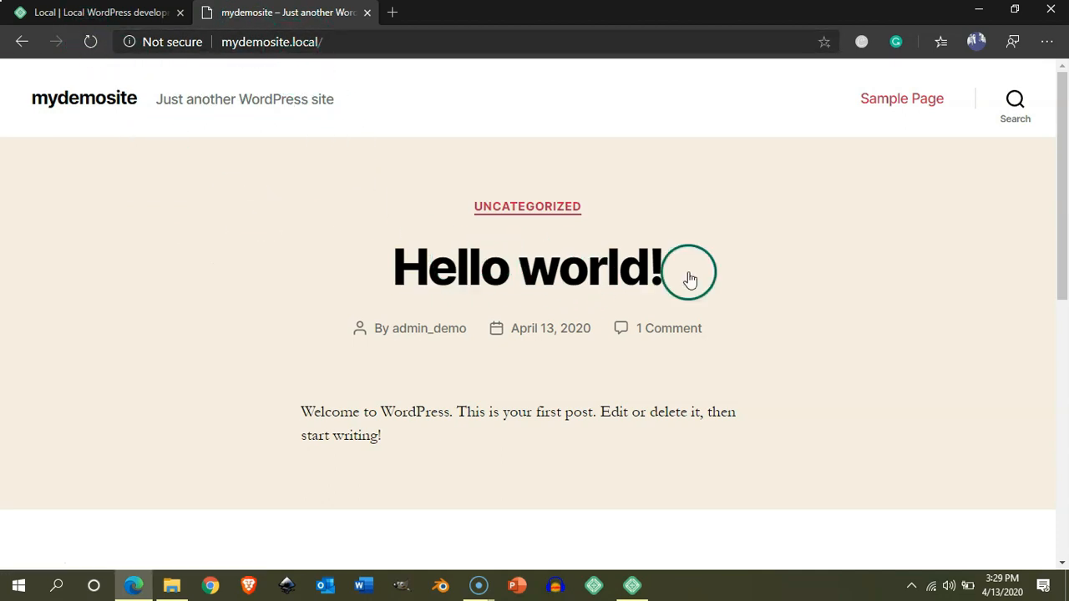
{"action": "left_click", "coordinate": [342, 41]}
{"action": "left_click", "coordinate": [342, 41]}
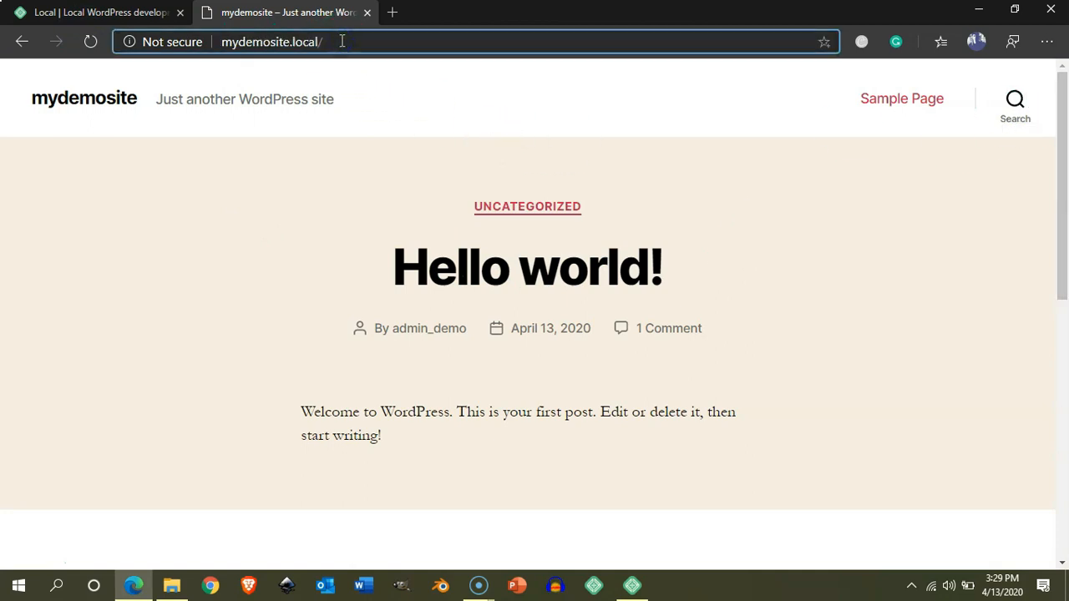
{"action": "type", "text": "admin"}
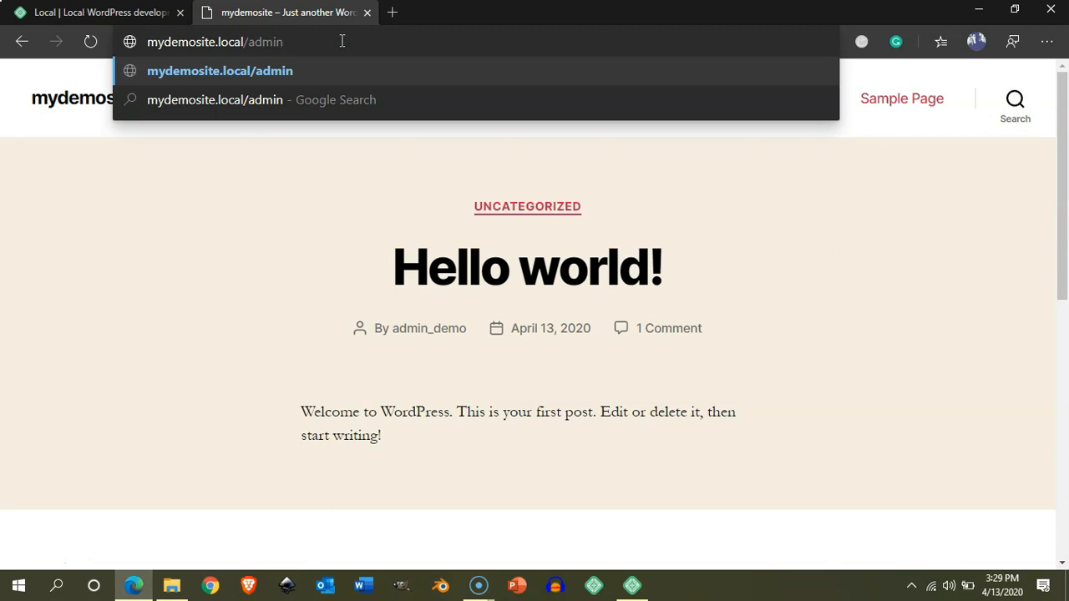
Log in at mydemosite's /admin page with the site's username and password.
{"action": "key", "text": "Return"}
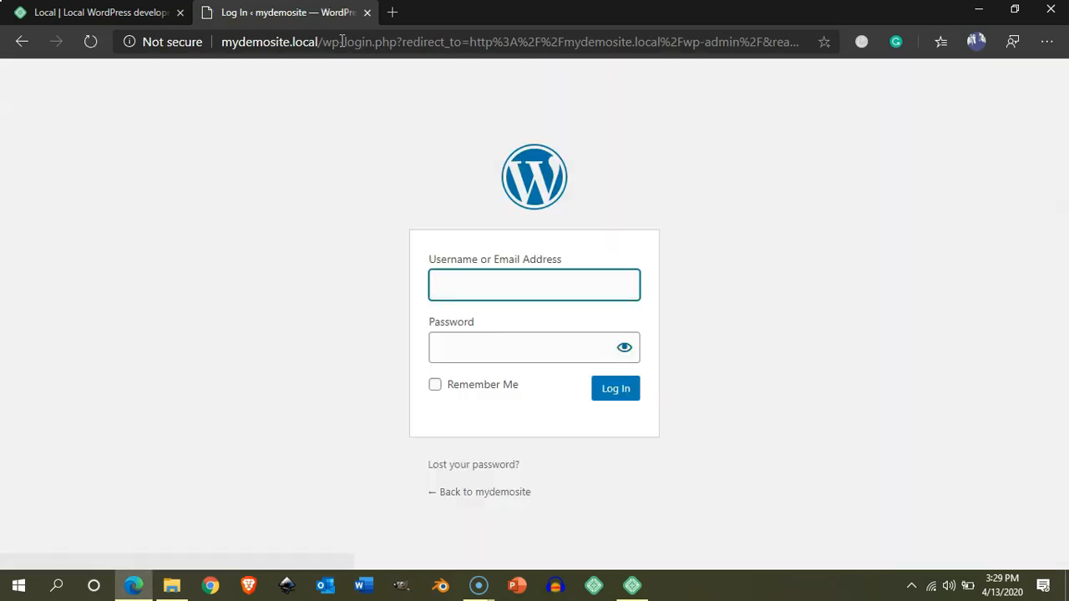
{"action": "left_click", "coordinate": [464, 291]}
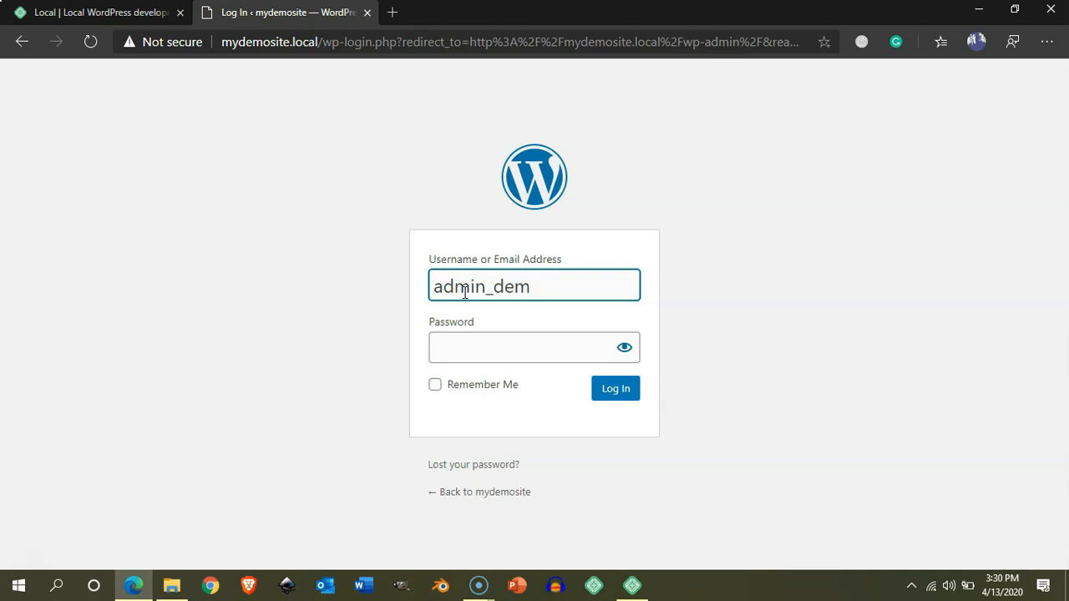
{"action": "left_click", "coordinate": [449, 337]}
{"action": "type", "text": "••"}
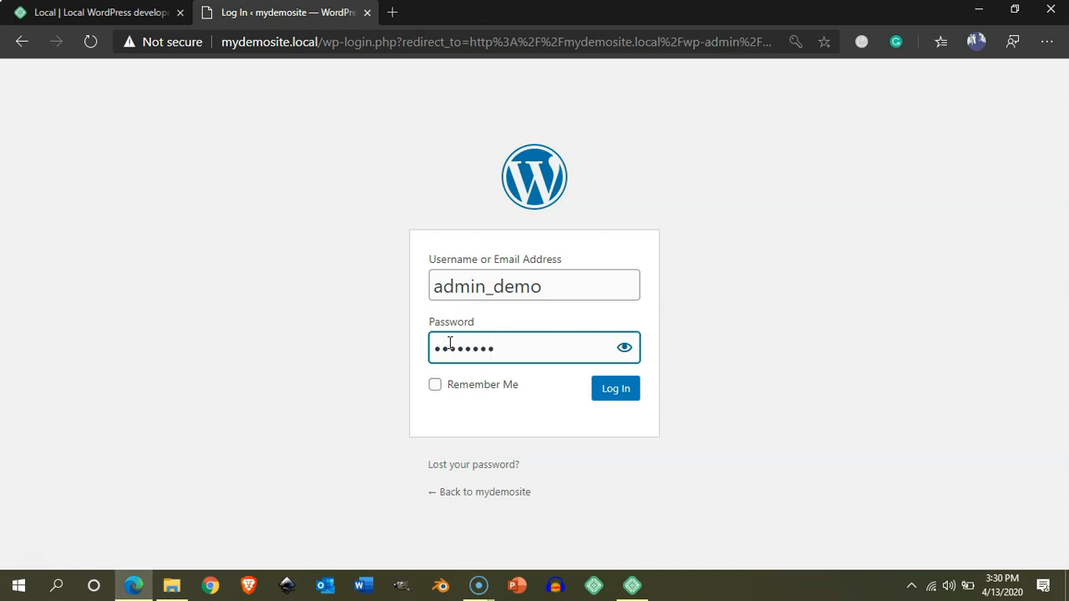
{"action": "left_click", "coordinate": [618, 394]}
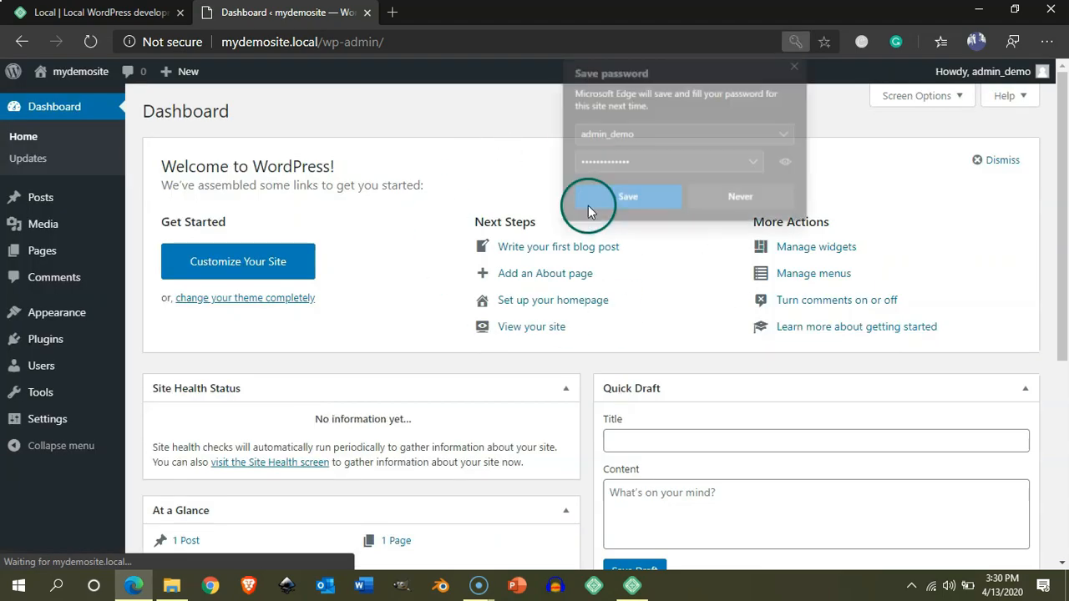
Decline Edge's password save, scroll through the WordPress Dashboard, and return to Local.
{"action": "left_click", "coordinate": [741, 201]}
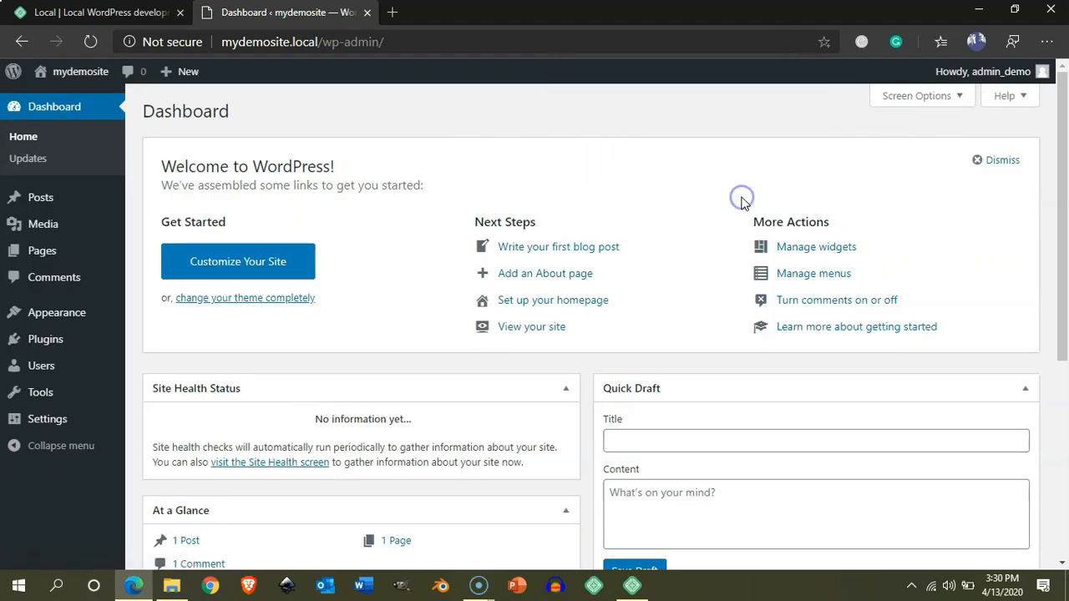
{"action": "mouse_move", "coordinate": [1057, 99]}
{"action": "left_mouse_down"}
{"action": "mouse_move", "coordinate": [1057, 292]}
{"action": "mouse_move", "coordinate": [1058, 92]}
{"action": "left_mouse_up"}
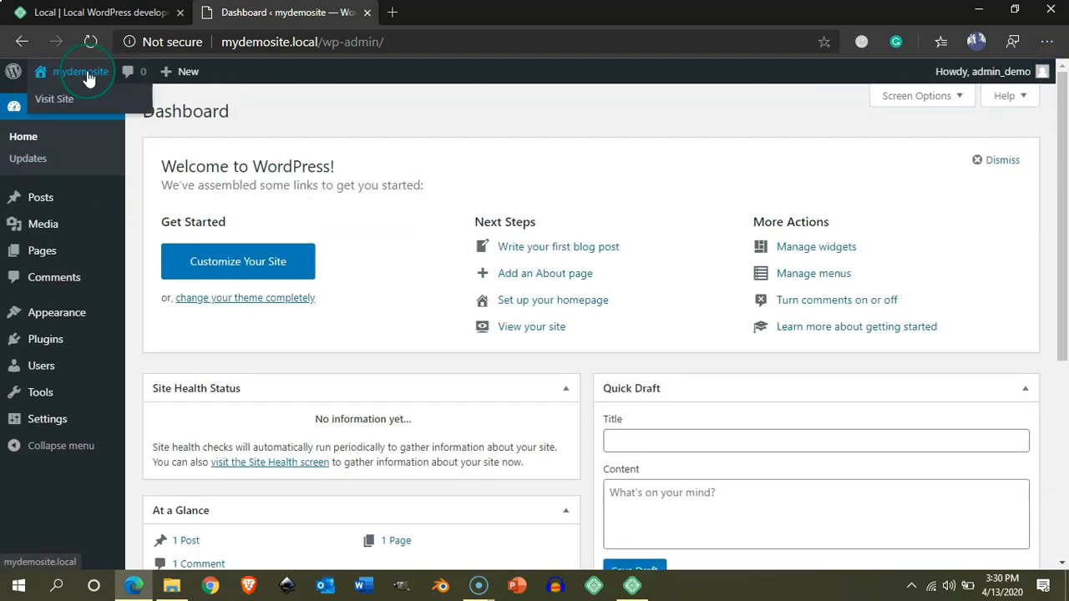
{"action": "mouse_move", "coordinate": [42, 200]}
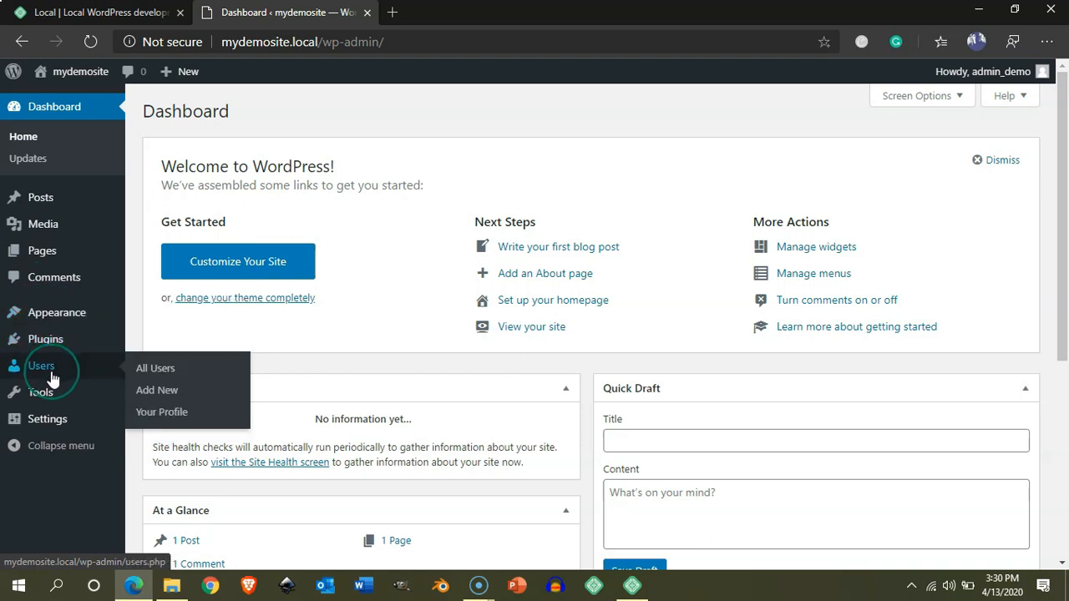
{"action": "left_click_drag", "start_coordinate": [1061, 143], "coordinate": [1062, 57]}
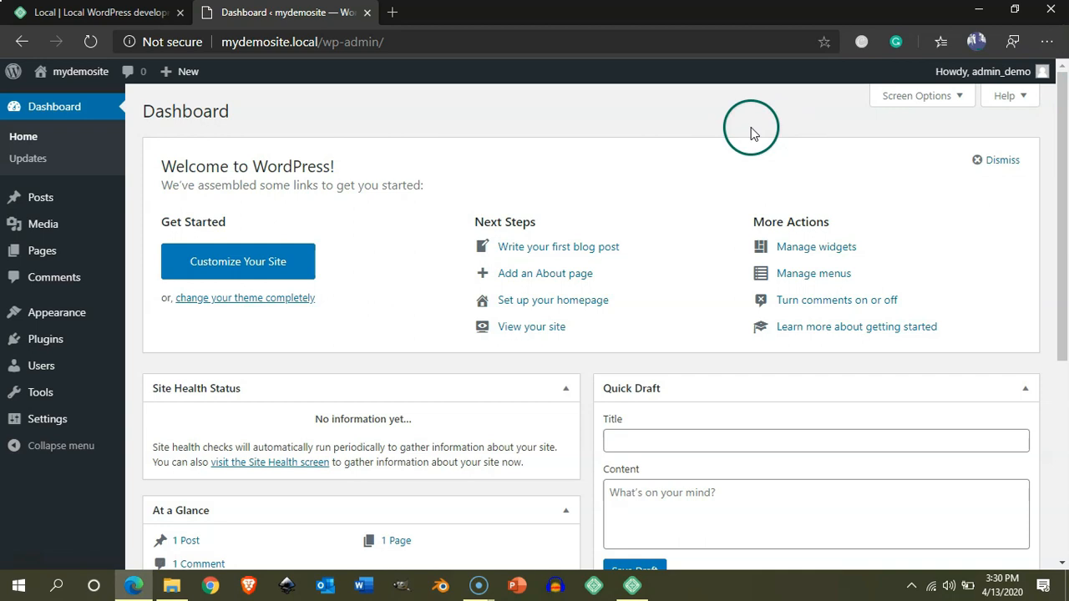
{"action": "left_click", "coordinate": [633, 585]}
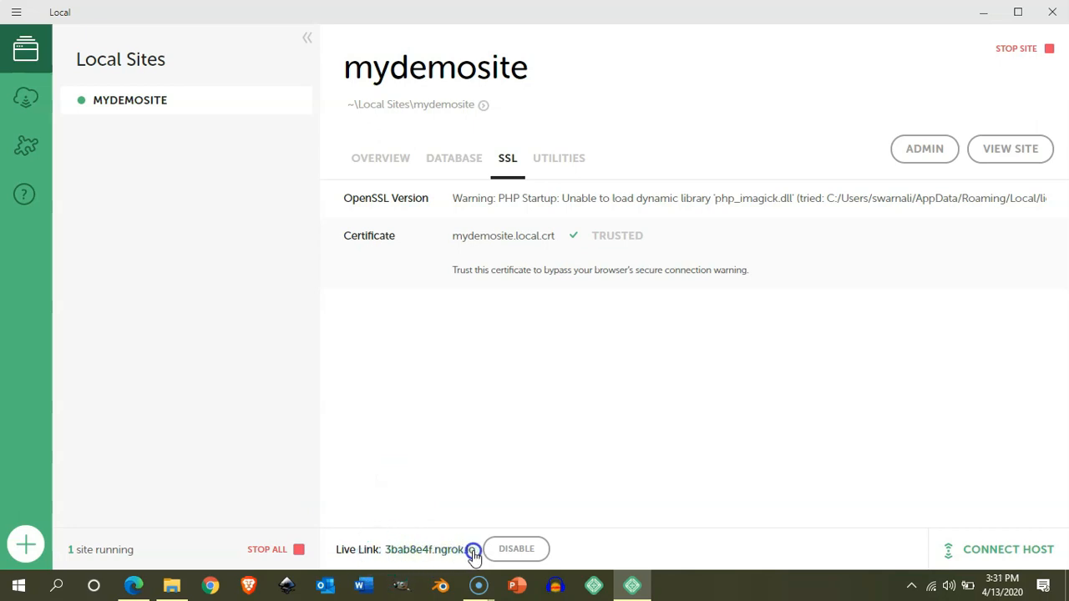
Enable Live Link for mydemosite and open its 3bab8e4f.ngrok.io address in Edge.
{"action": "left_click", "coordinate": [430, 551]}
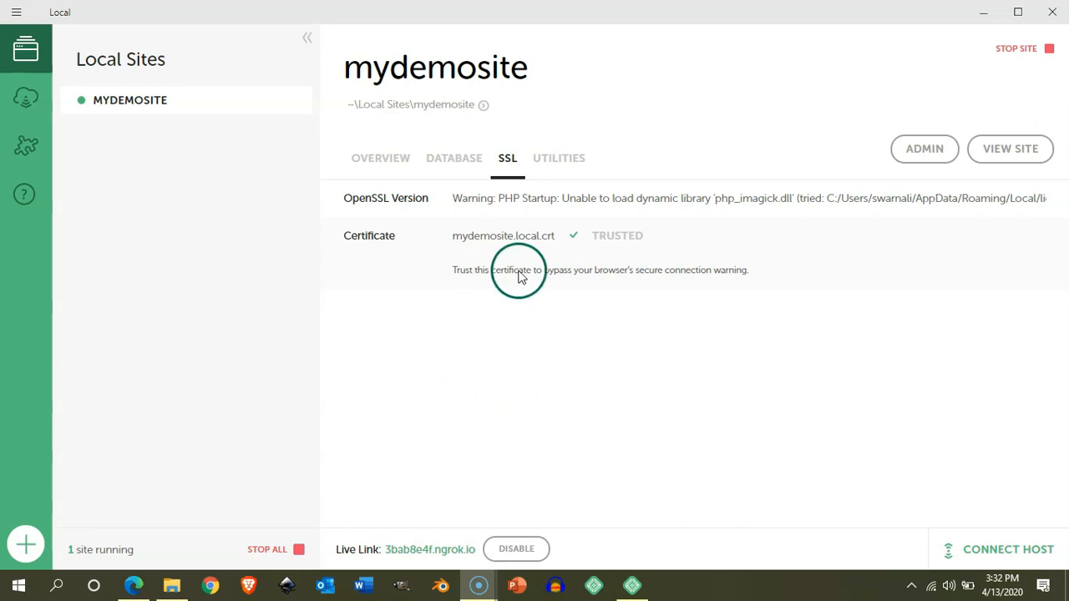
{"action": "left_click", "coordinate": [134, 586]}
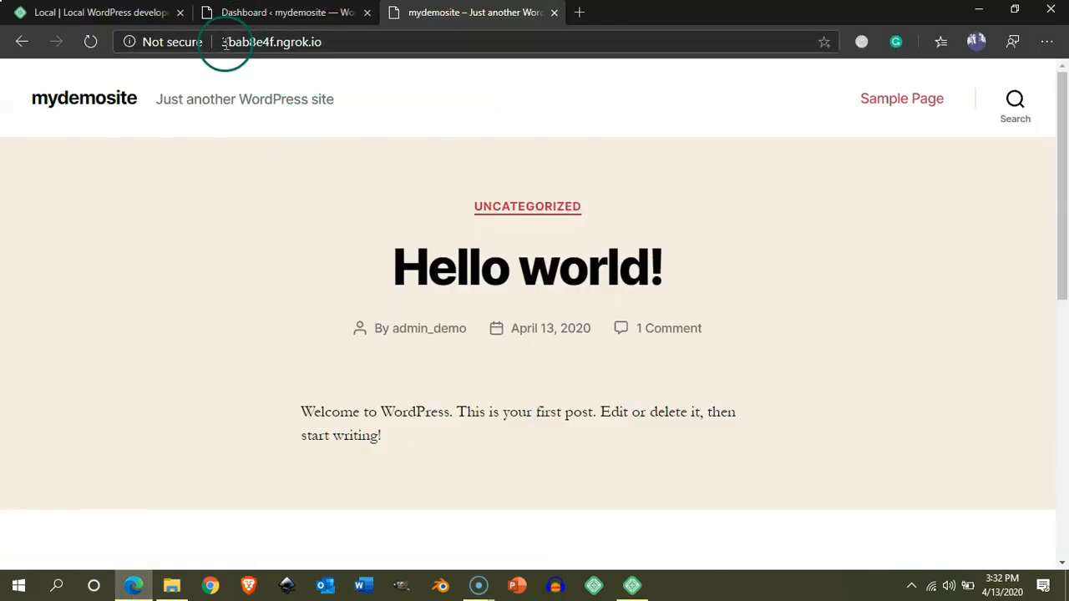
Select the 3bab8e4f.ngrok.io address in Edge, then right-click MYDEMOSITE in Local Sites.
{"action": "left_click_drag", "start_coordinate": [226, 40], "coordinate": [348, 52]}
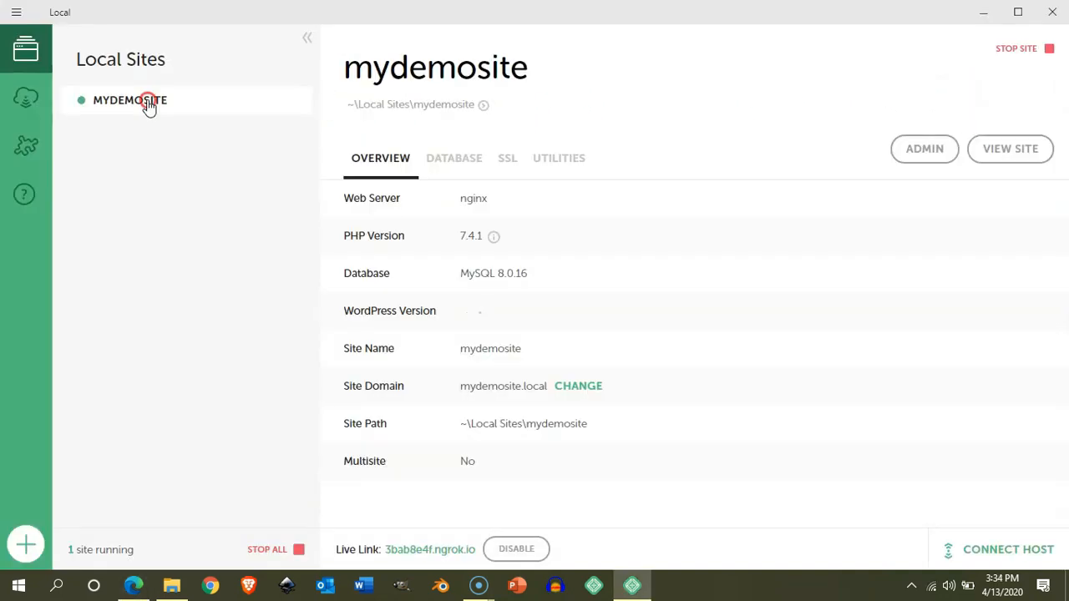
{"action": "right_click", "coordinate": [148, 101]}
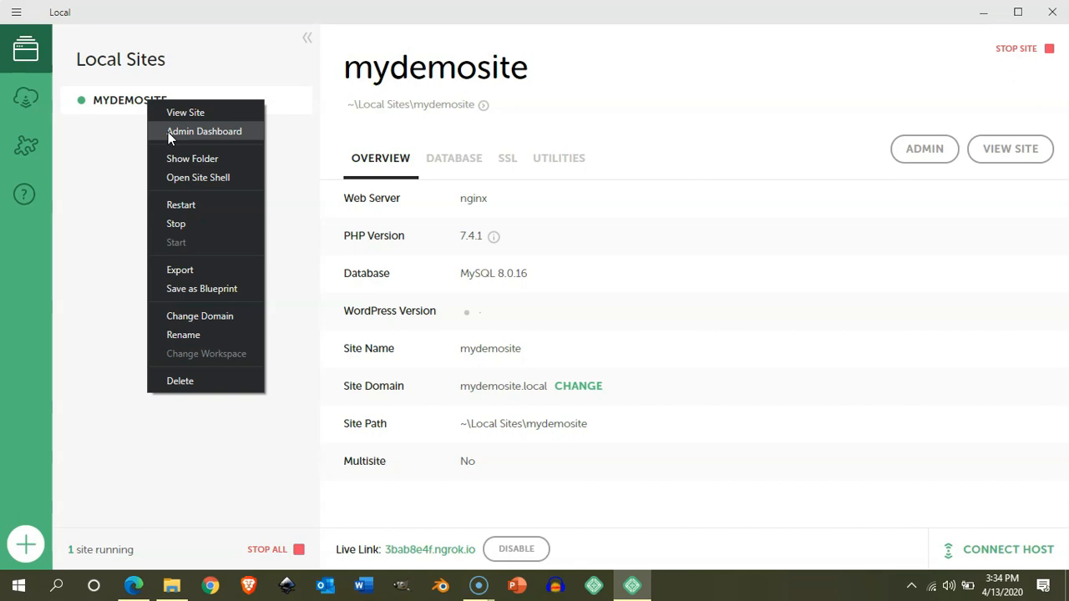
Look at Show Folder and Open Site Shell, then dismiss mydemosite's actions menu.
{"action": "left_click", "coordinate": [212, 170]}
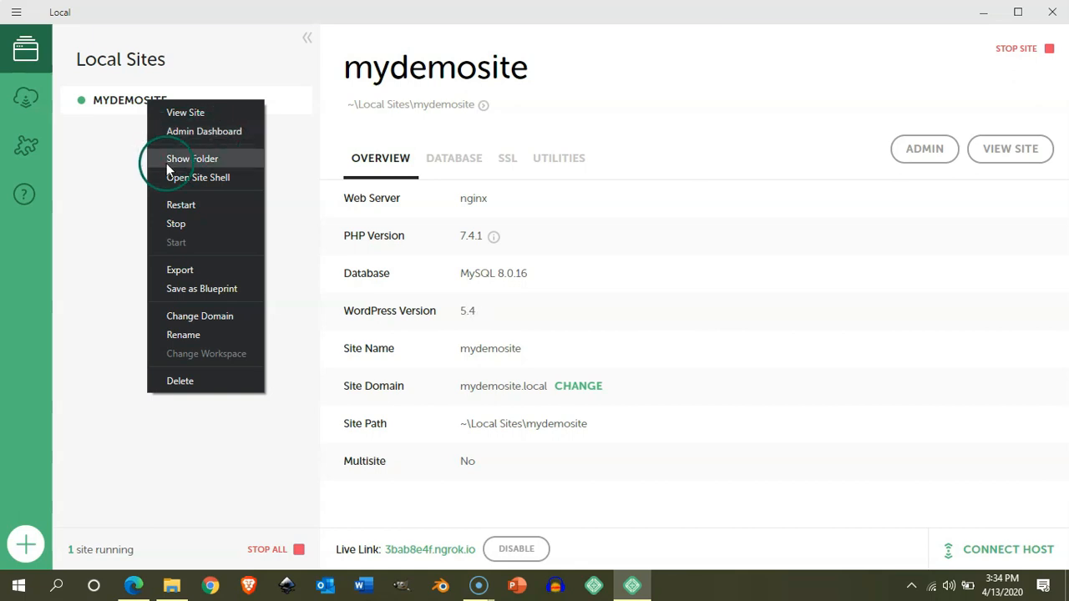
{"action": "left_click", "coordinate": [174, 184]}
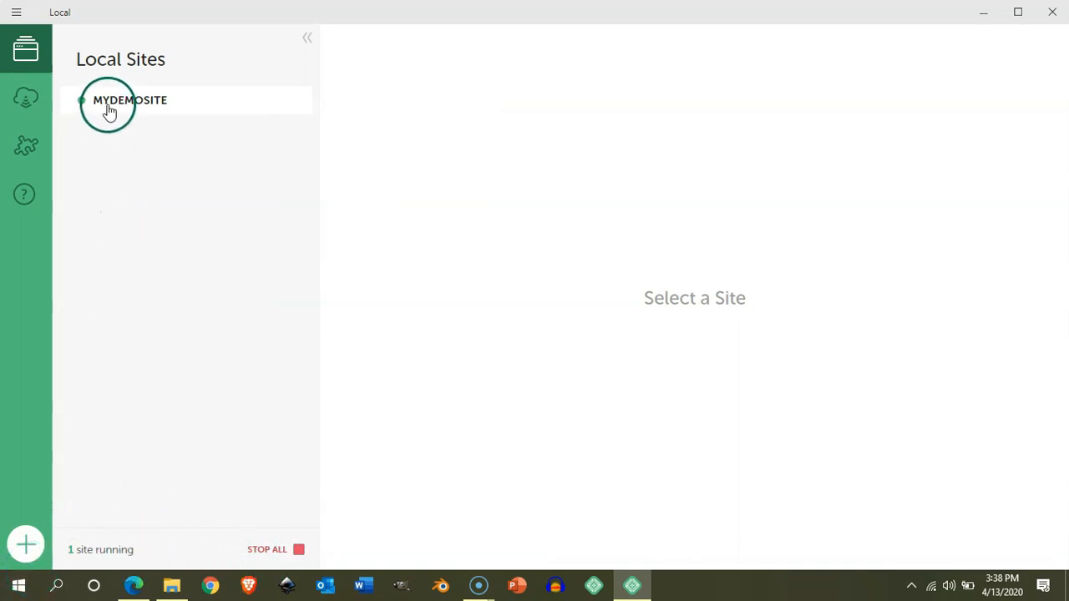
{"action": "left_click", "coordinate": [109, 102]}
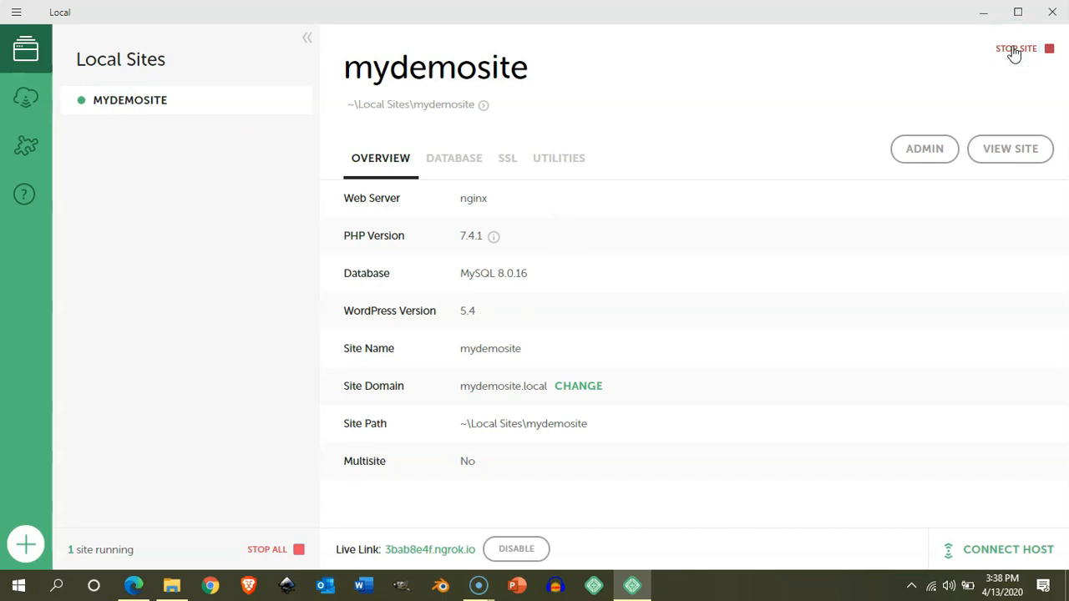
Stop the running mydemosite site with STOP SITE.
{"action": "left_click", "coordinate": [1014, 52]}
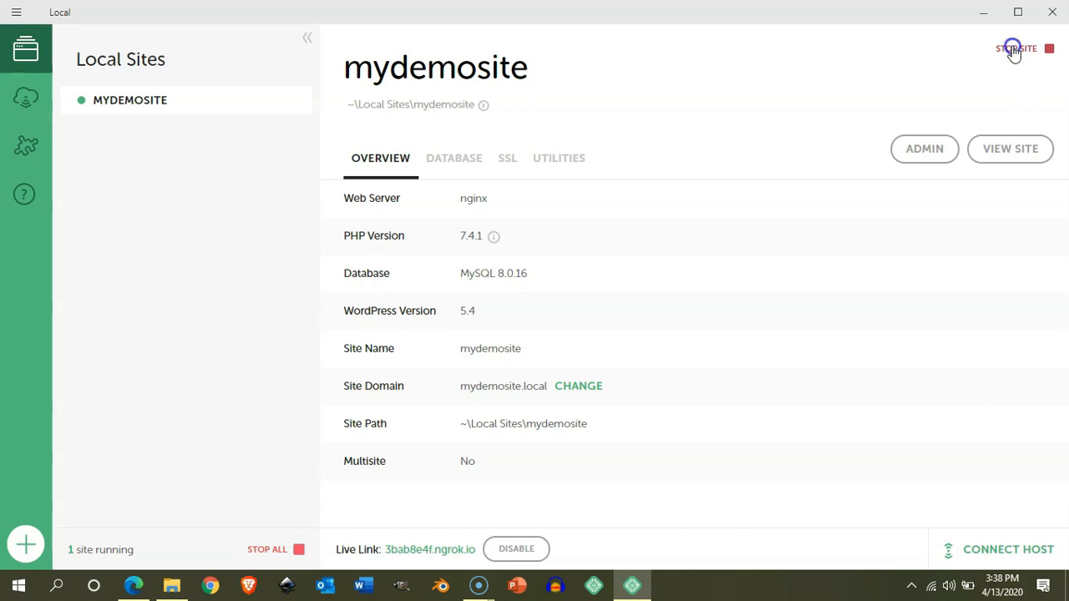